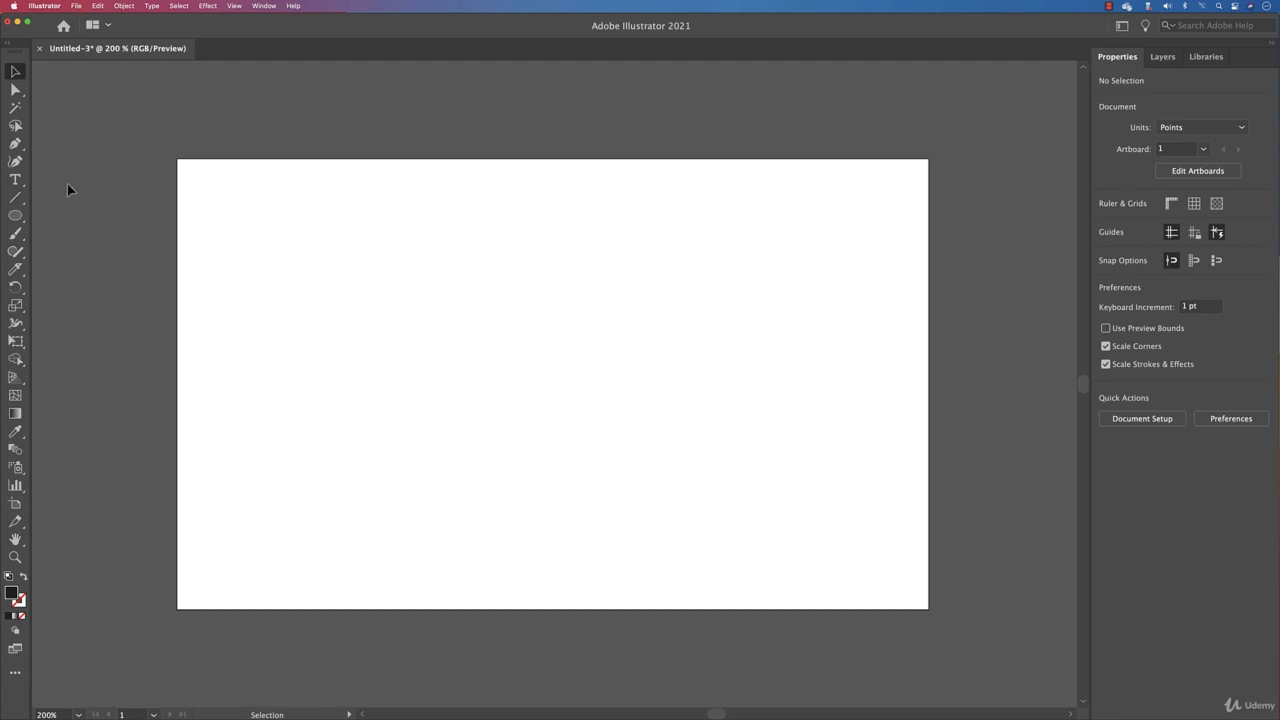
- Add the text COMEDY in Acumin Pro Black at 80 pt and move it to the middle of the artboard
click(24, 181)
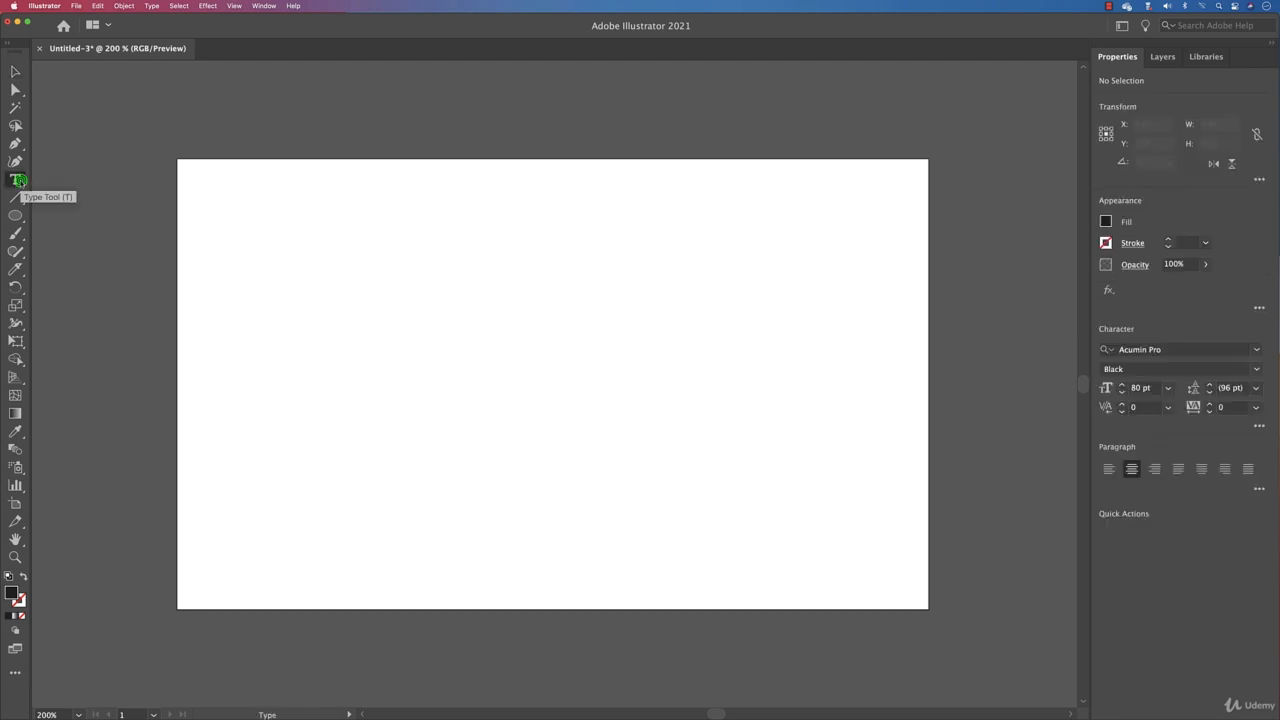
click(381, 352)
text(CO)
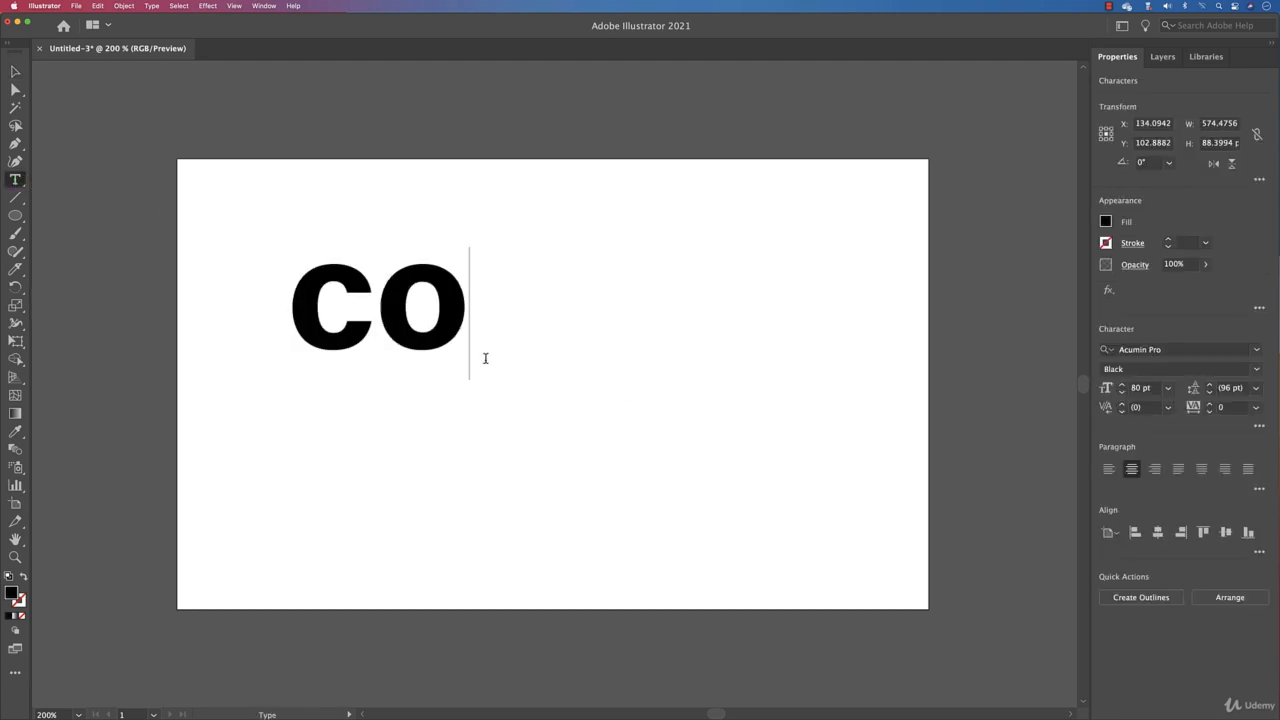
text(MEDY)
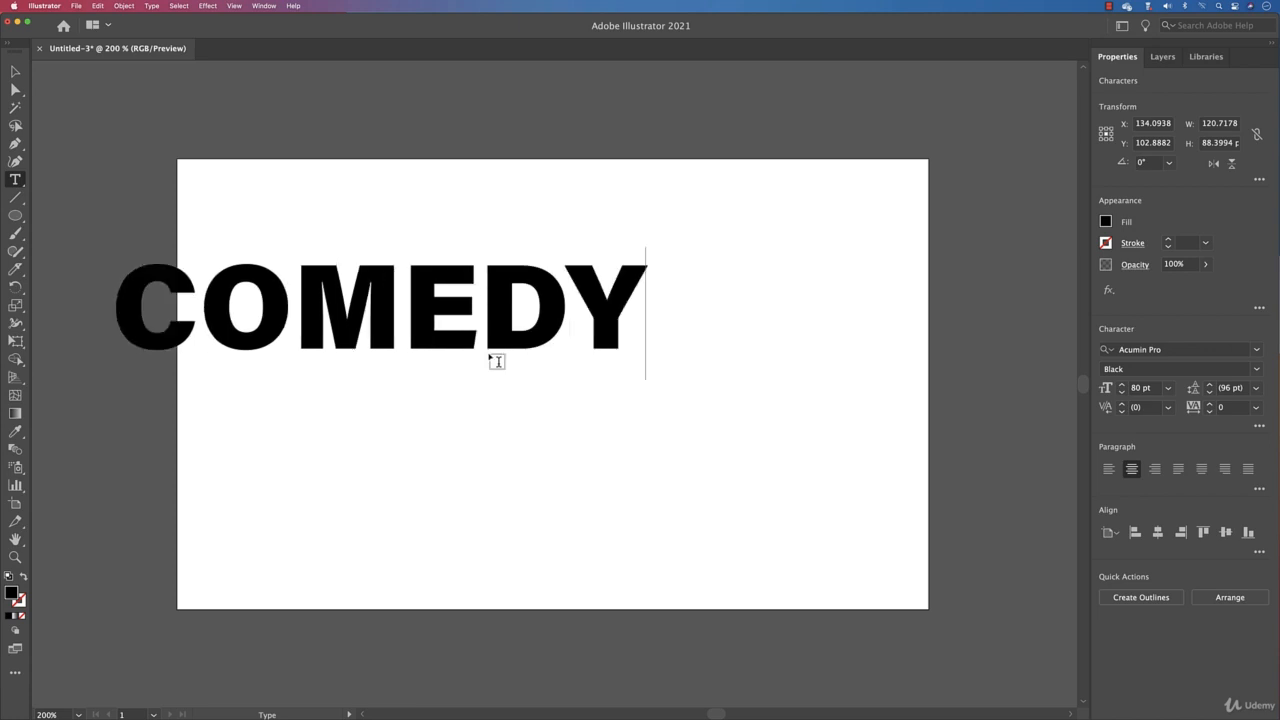
click(15, 71)
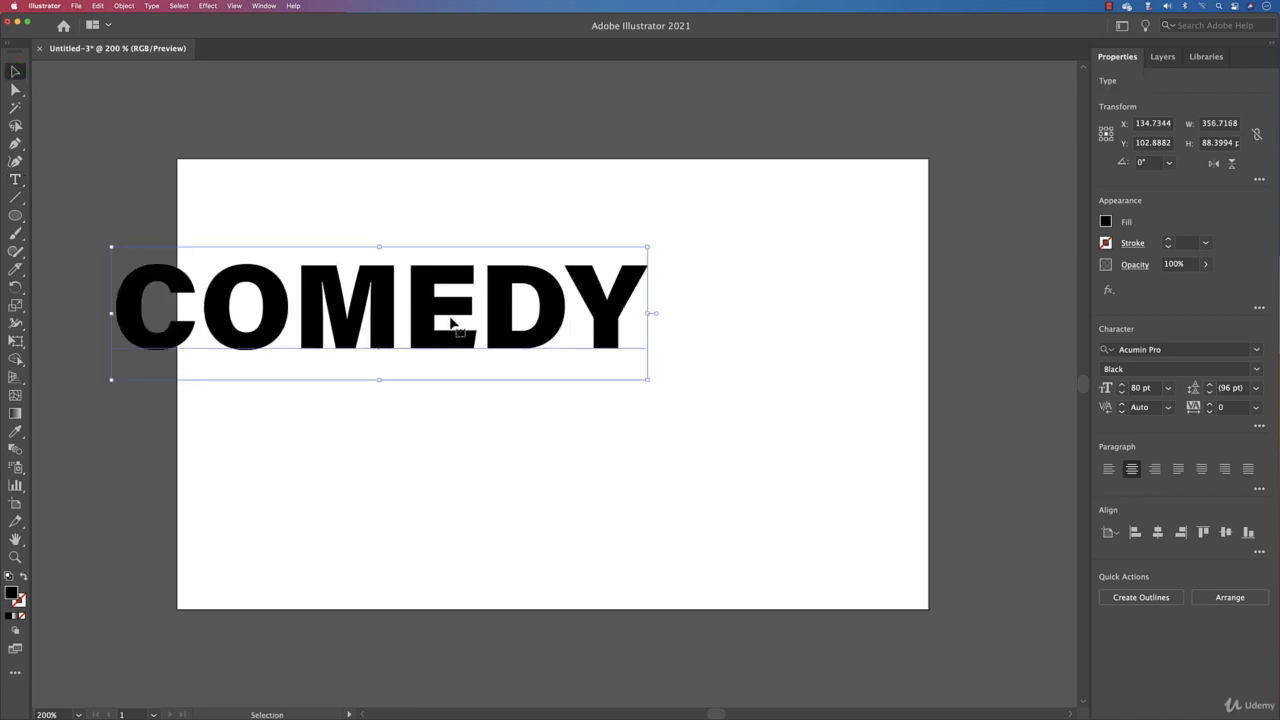
drag(450, 316, 606, 370)
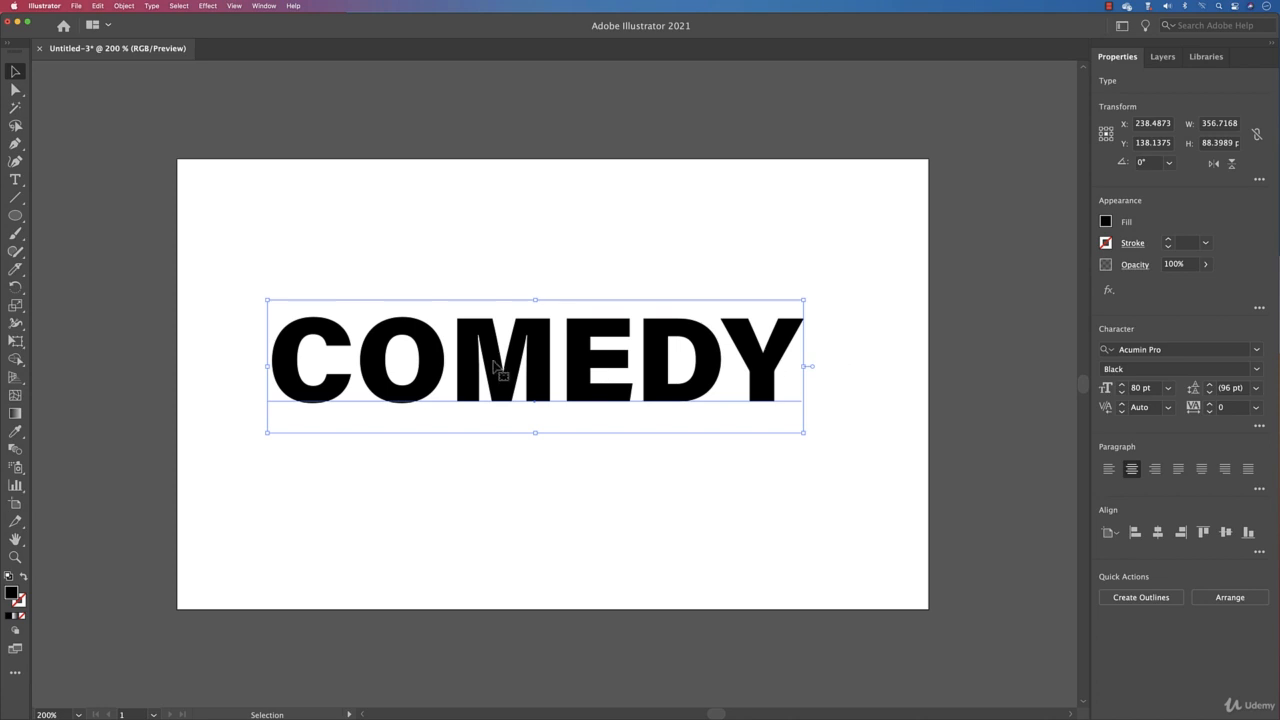
- With the Touch Type tool, lift the letter C above the word and move it back in front of the O
click(15, 180)
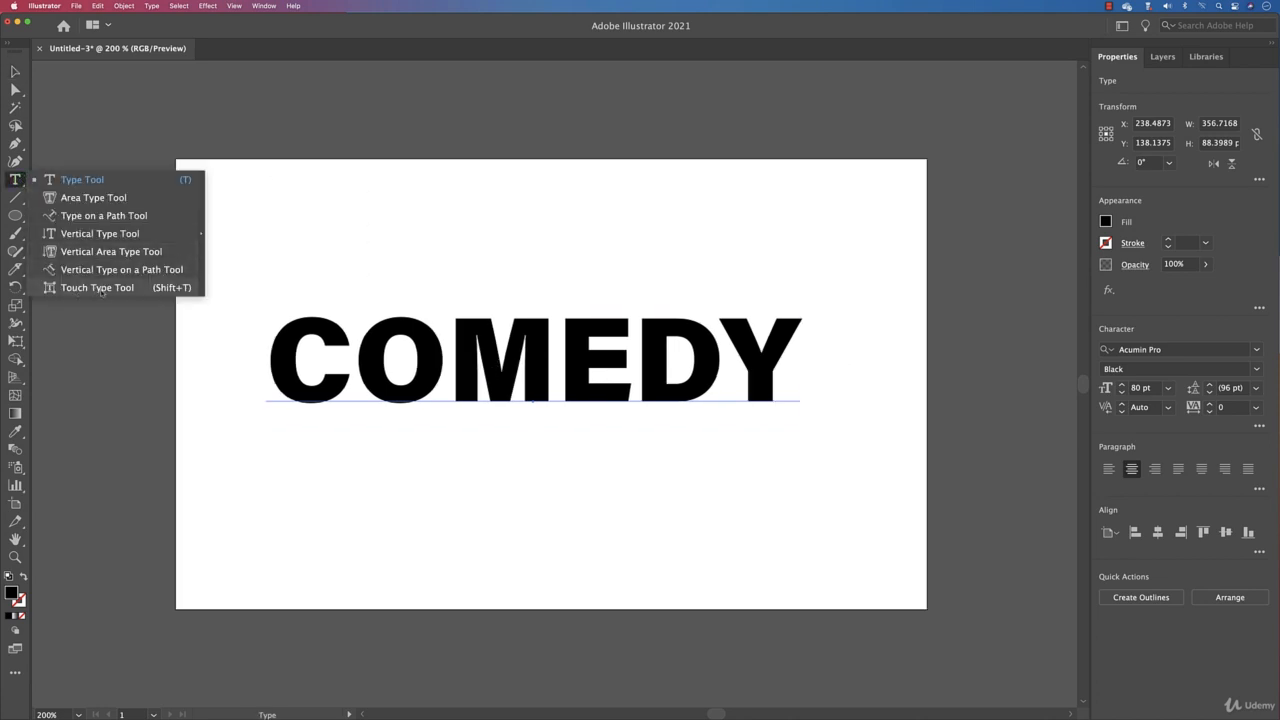
click(164, 290)
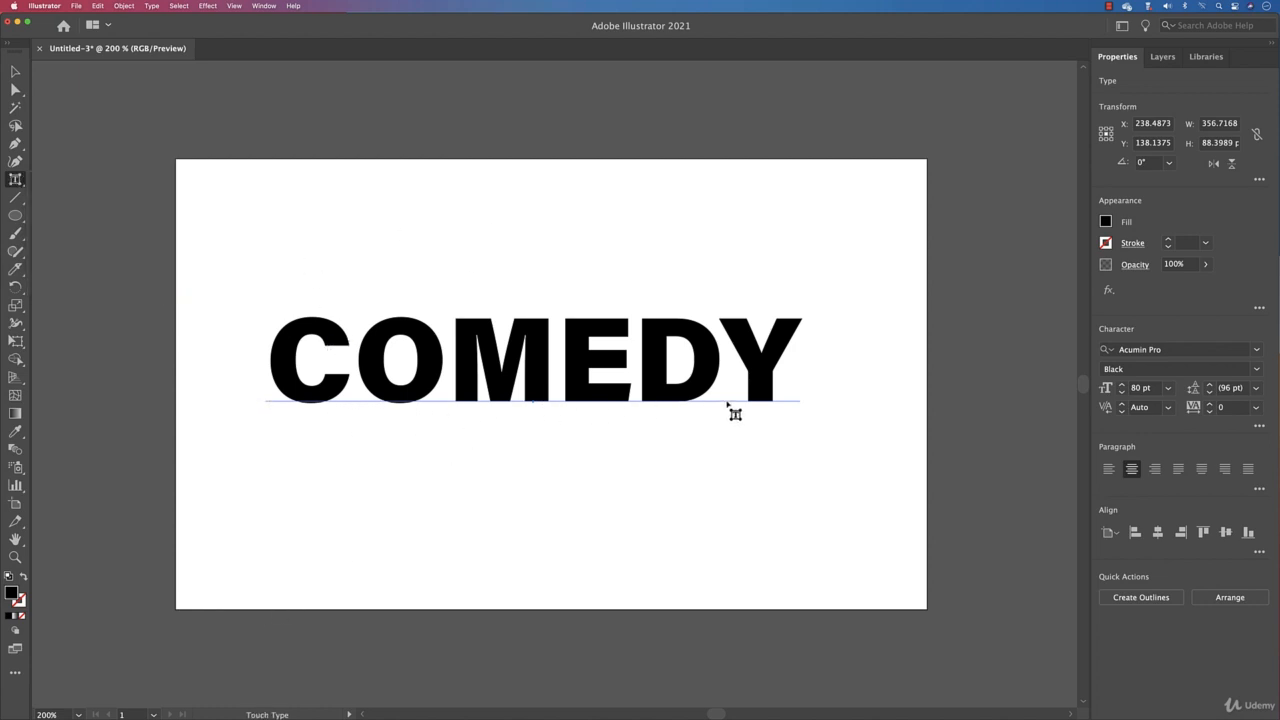
click(272, 404)
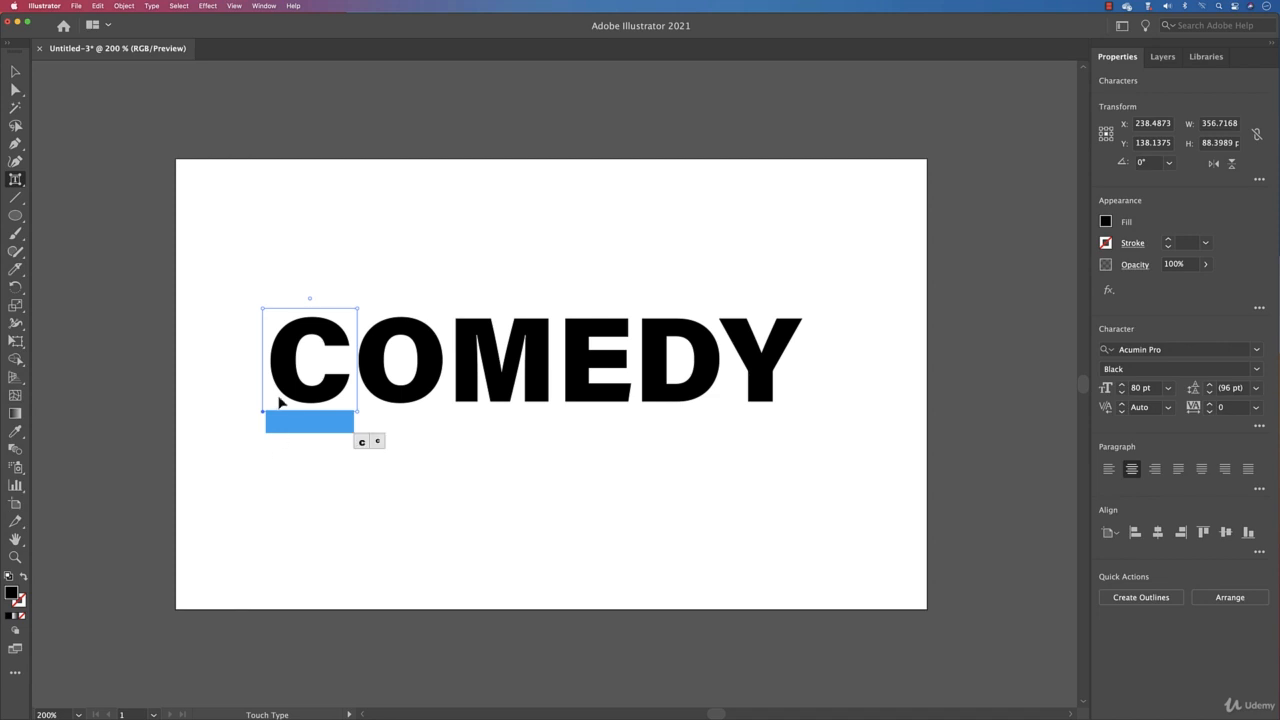
drag(316, 400, 340, 309)
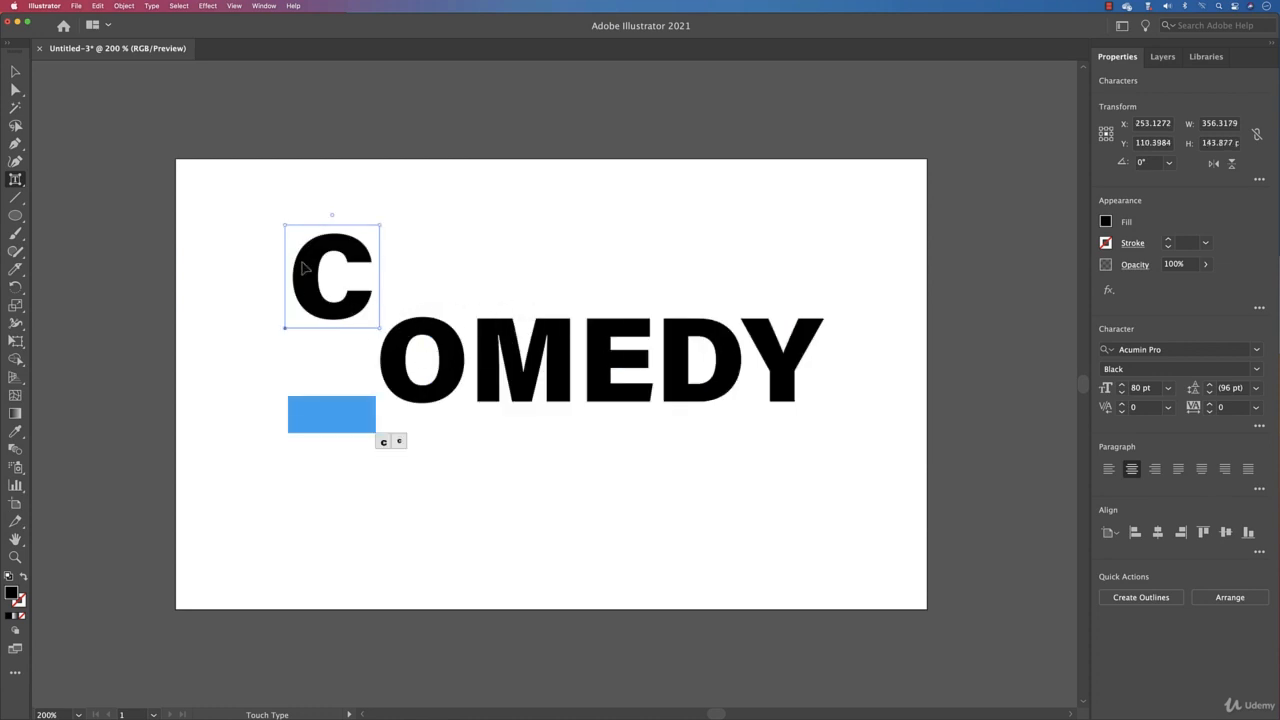
drag(306, 270, 278, 347)
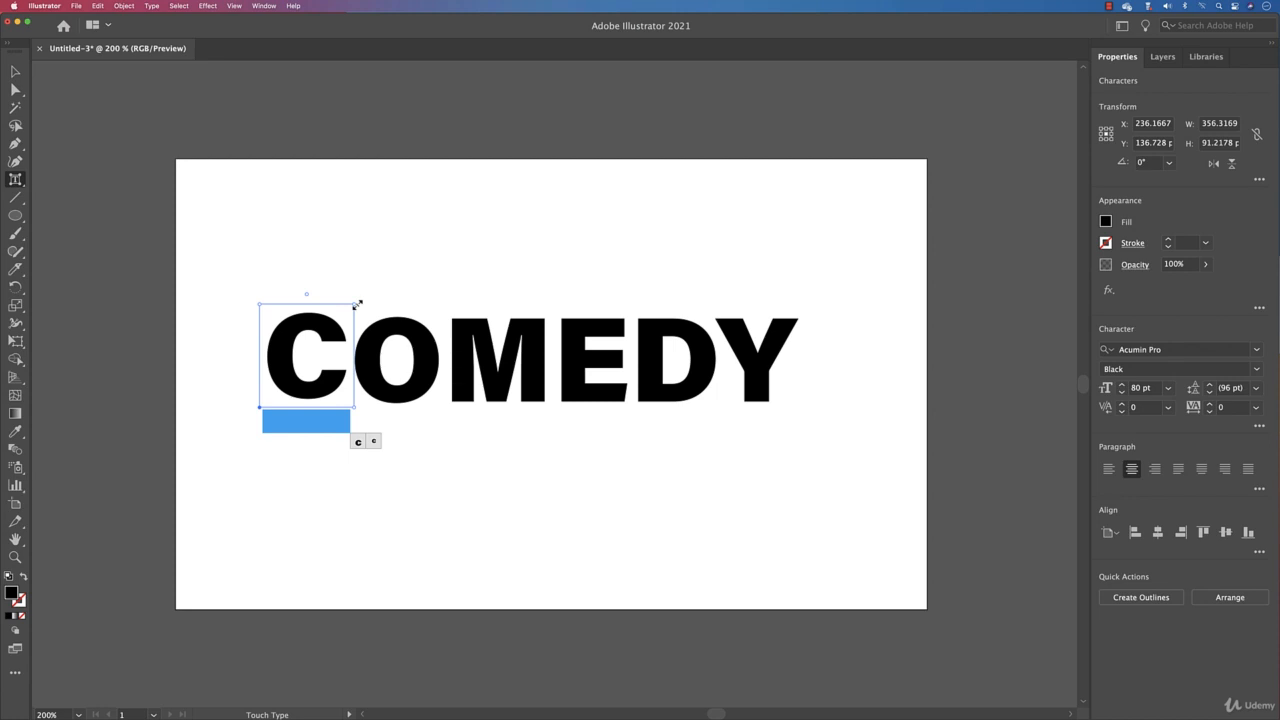
- Try scaling the letter C proportionally, horizontally and vertically with the Touch Type tool
drag(357, 303, 477, 220)
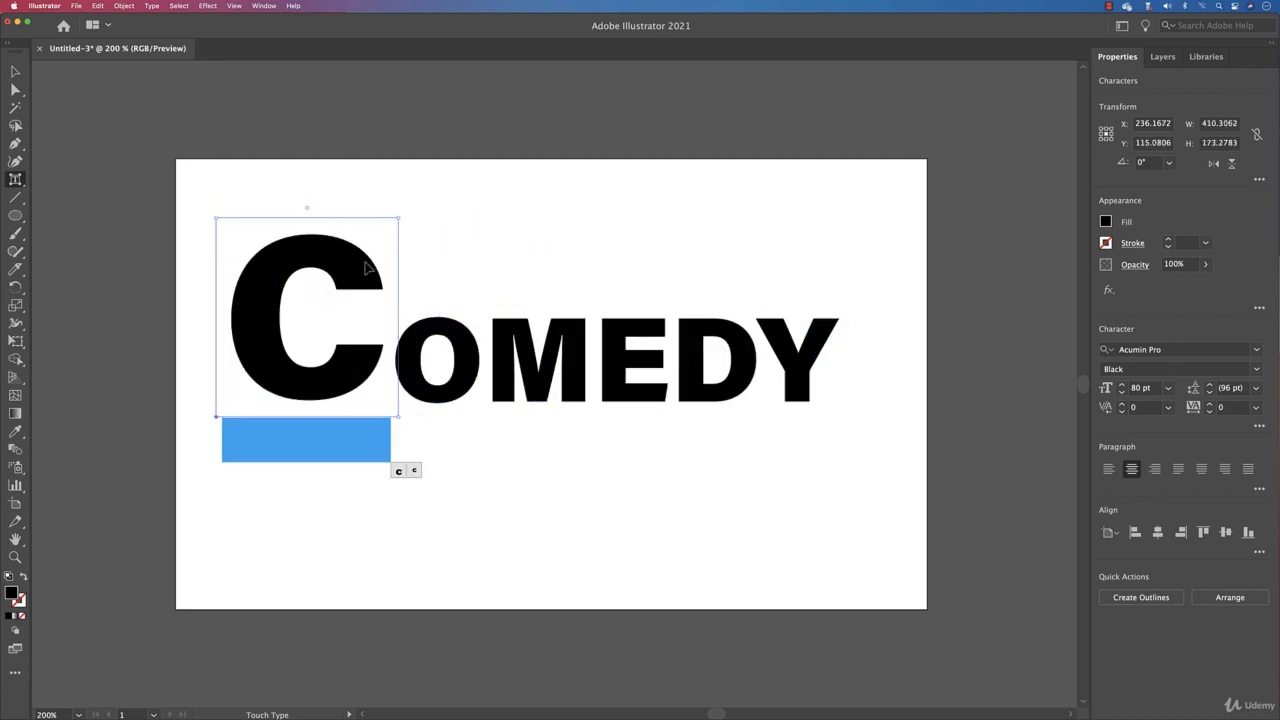
drag(399, 419, 353, 419)
drag(259, 220, 260, 310)
drag(352, 312, 382, 256)
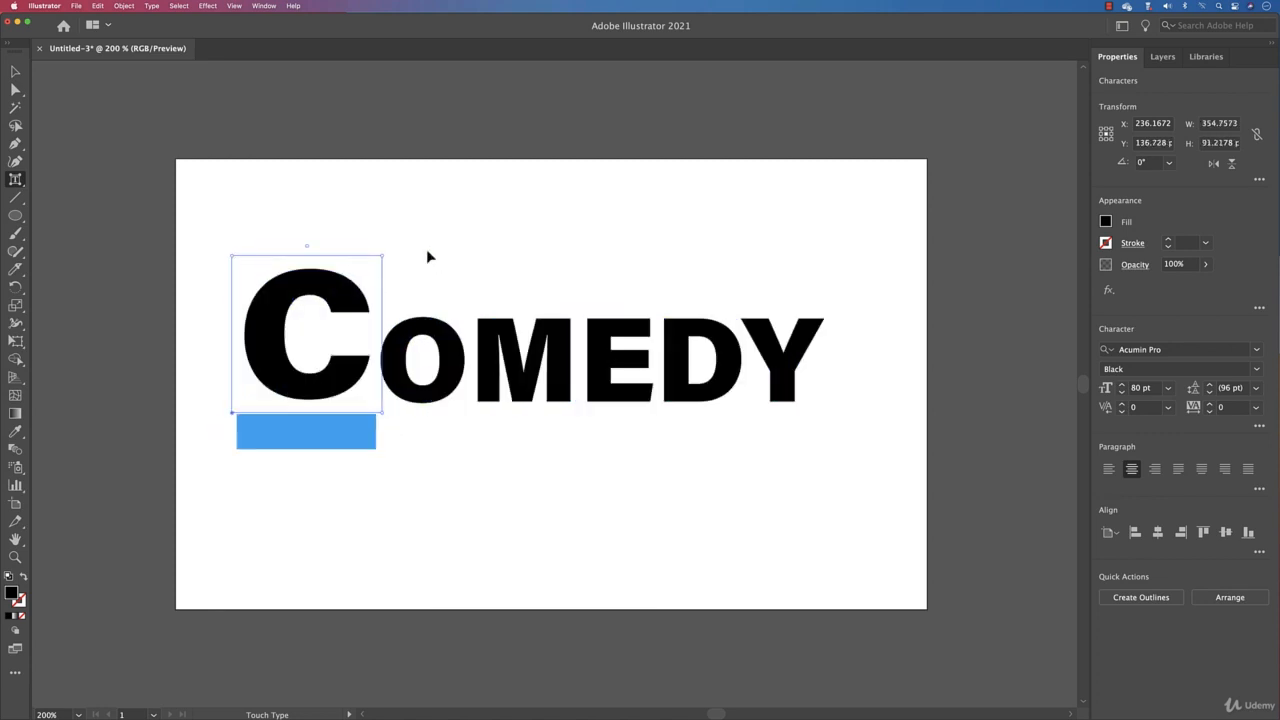
drag(381, 413, 358, 420)
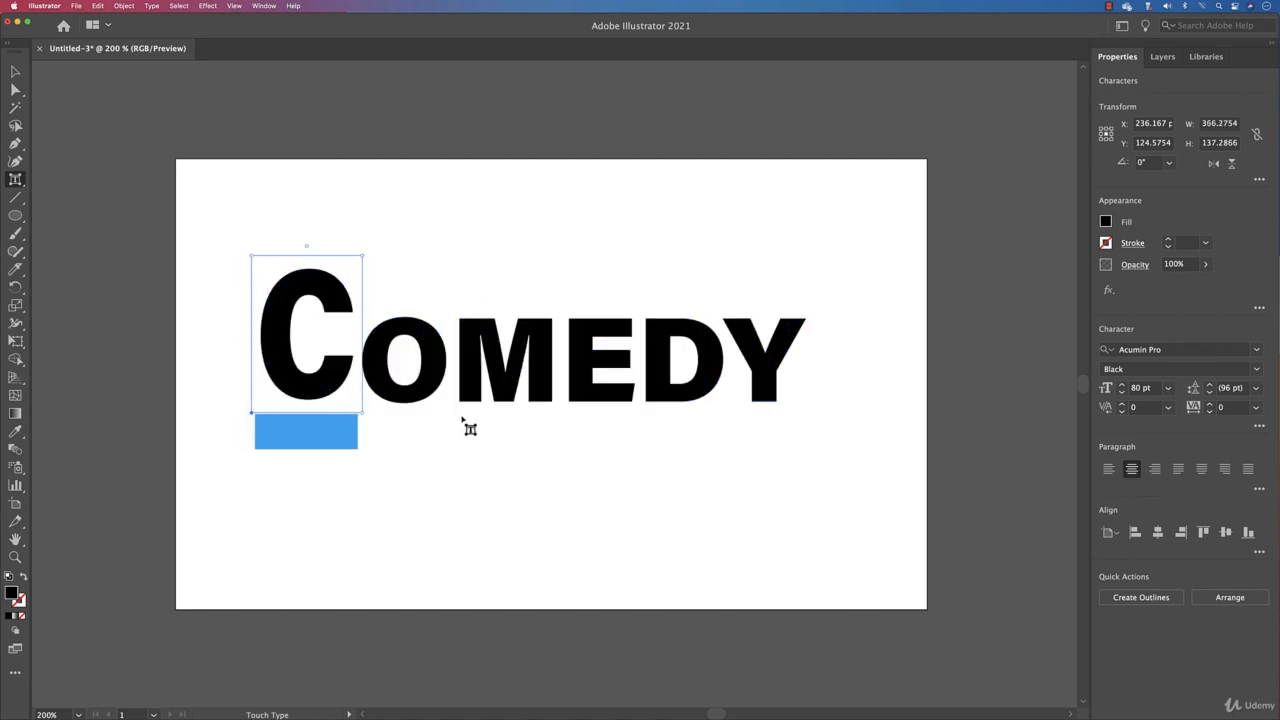
- Undo the scaling changes made to the letter C
key(super+z)
key(super+z)
key(super+z)
key(super+z)
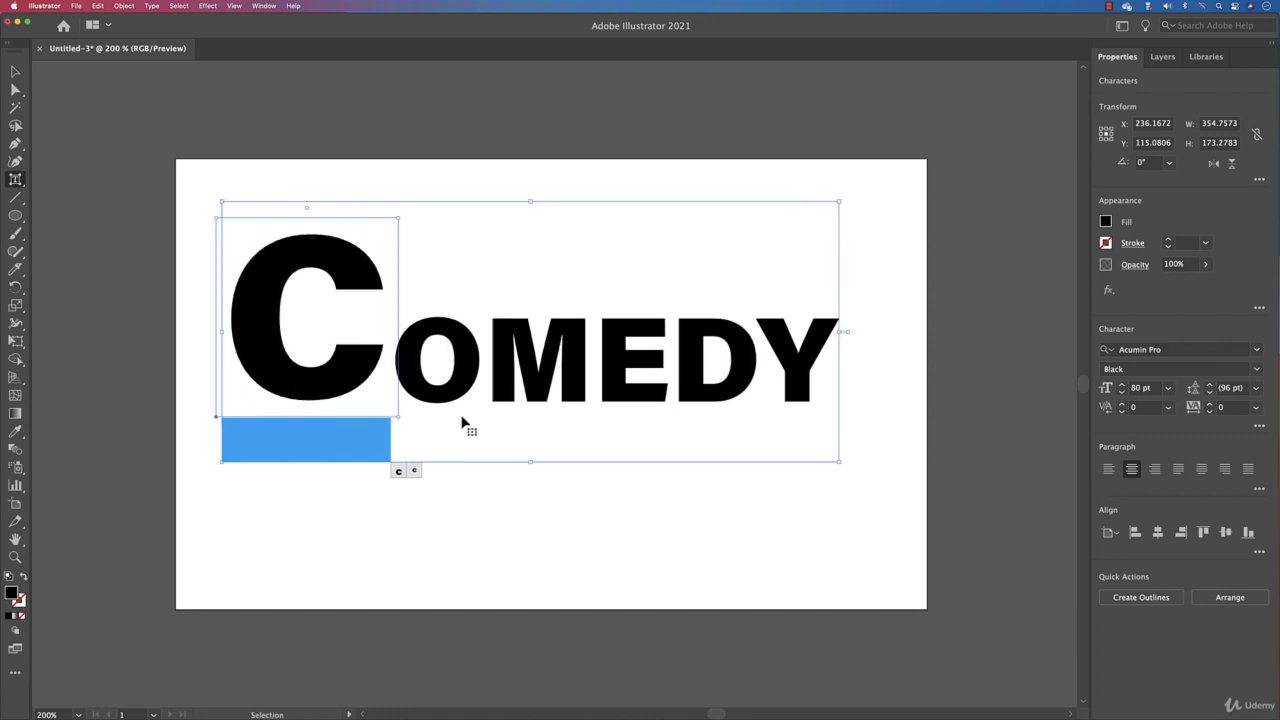
key(super+z)
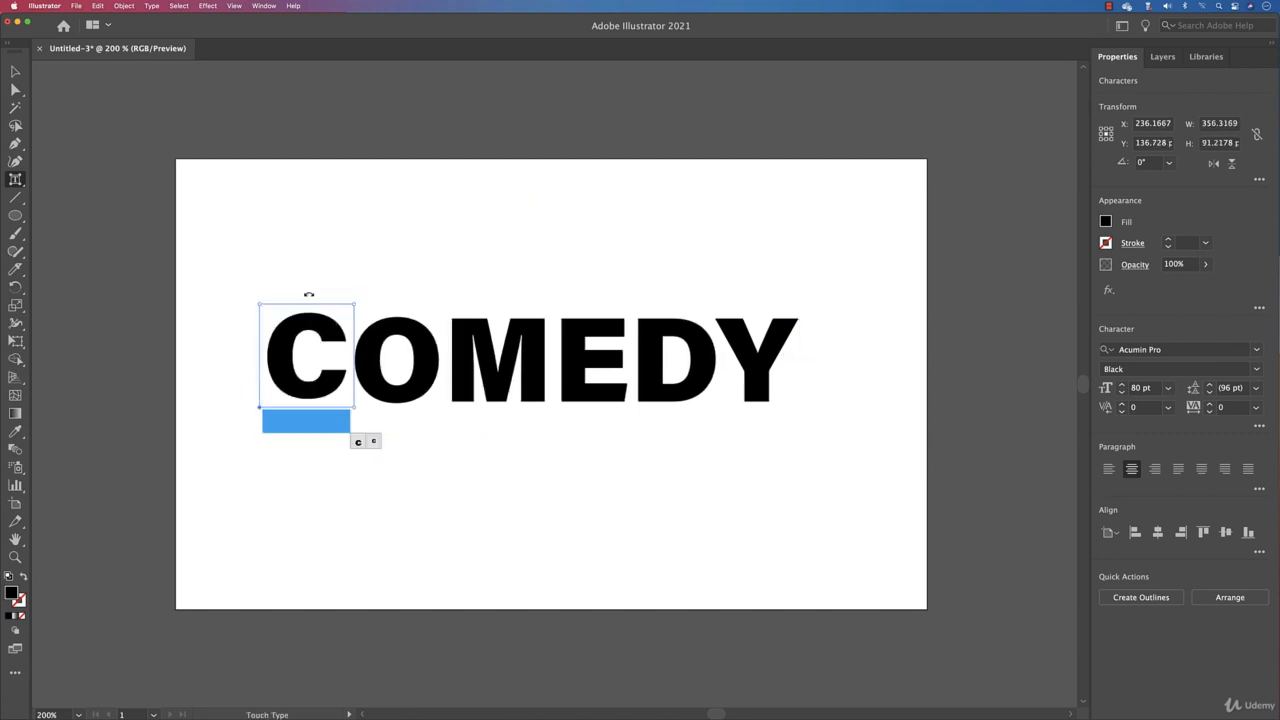
- Tilt the letter C slightly counterclockwise, enlarge it to about twice its size and lower it below the baseline
mouse_move(309, 294)
mouse_down()
mouse_move(237, 294)
mouse_move(340, 298)
mouse_move(305, 293)
mouse_up()
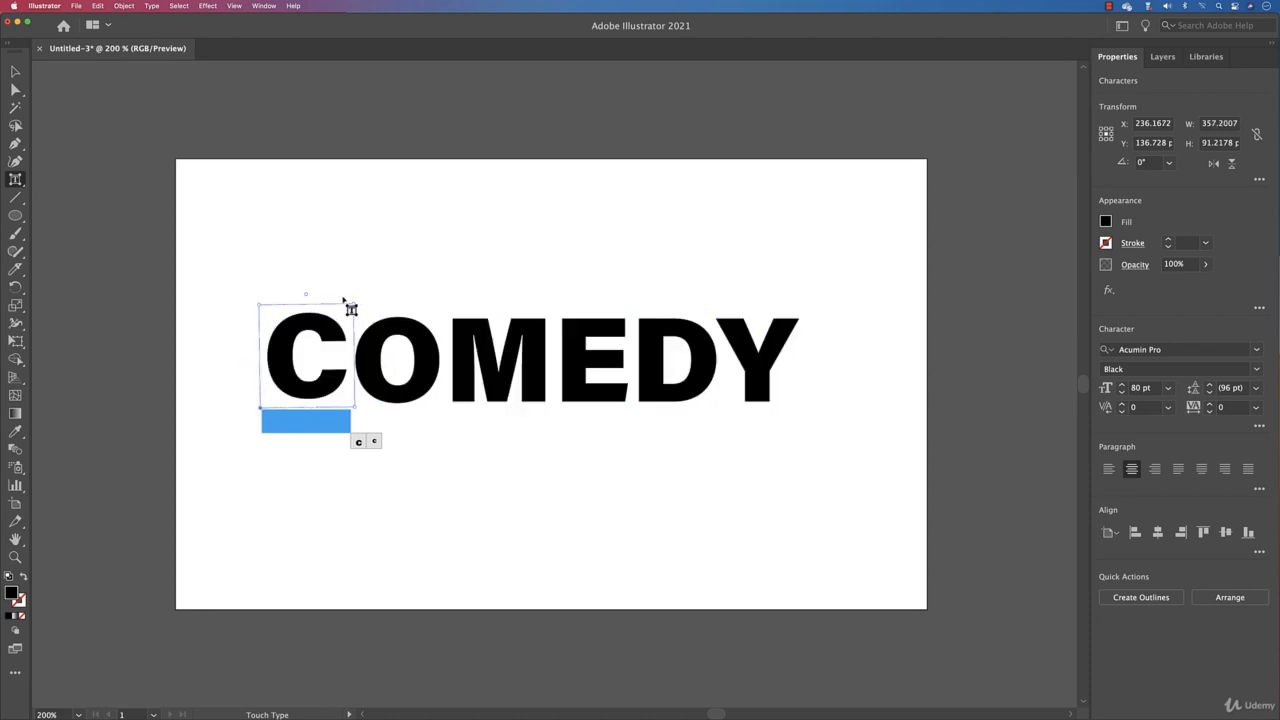
key(z)
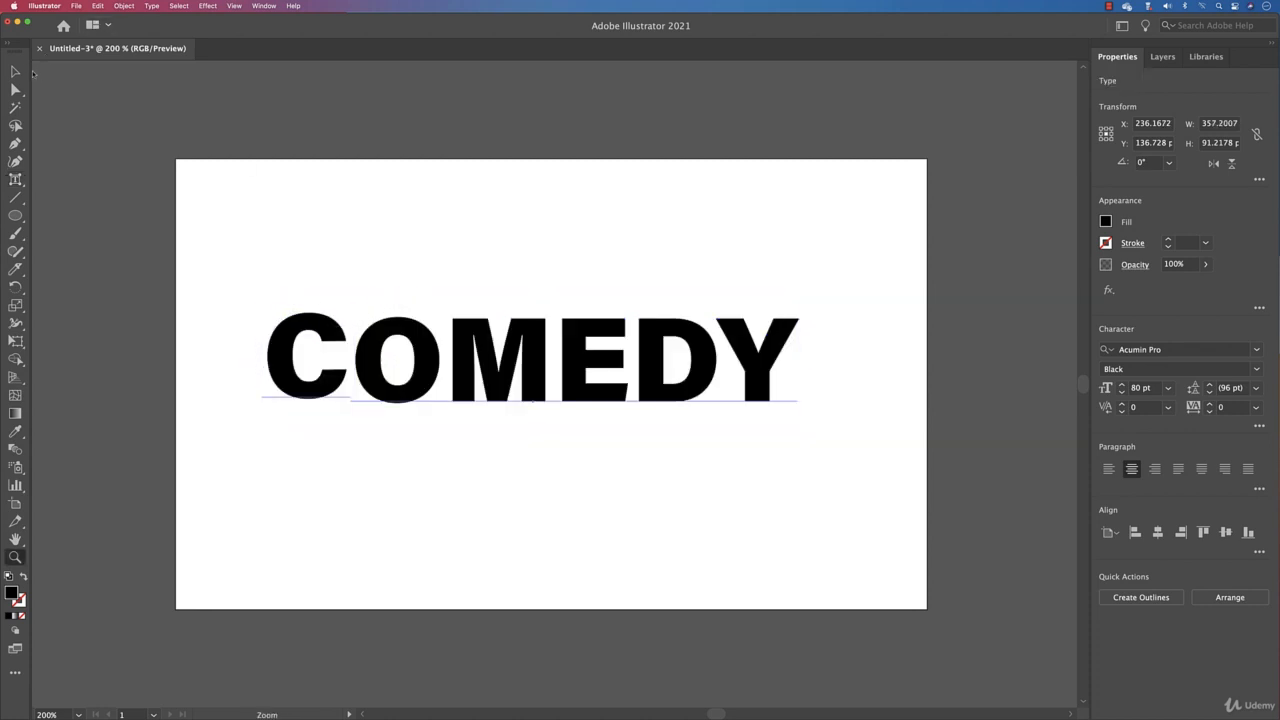
click(15, 179)
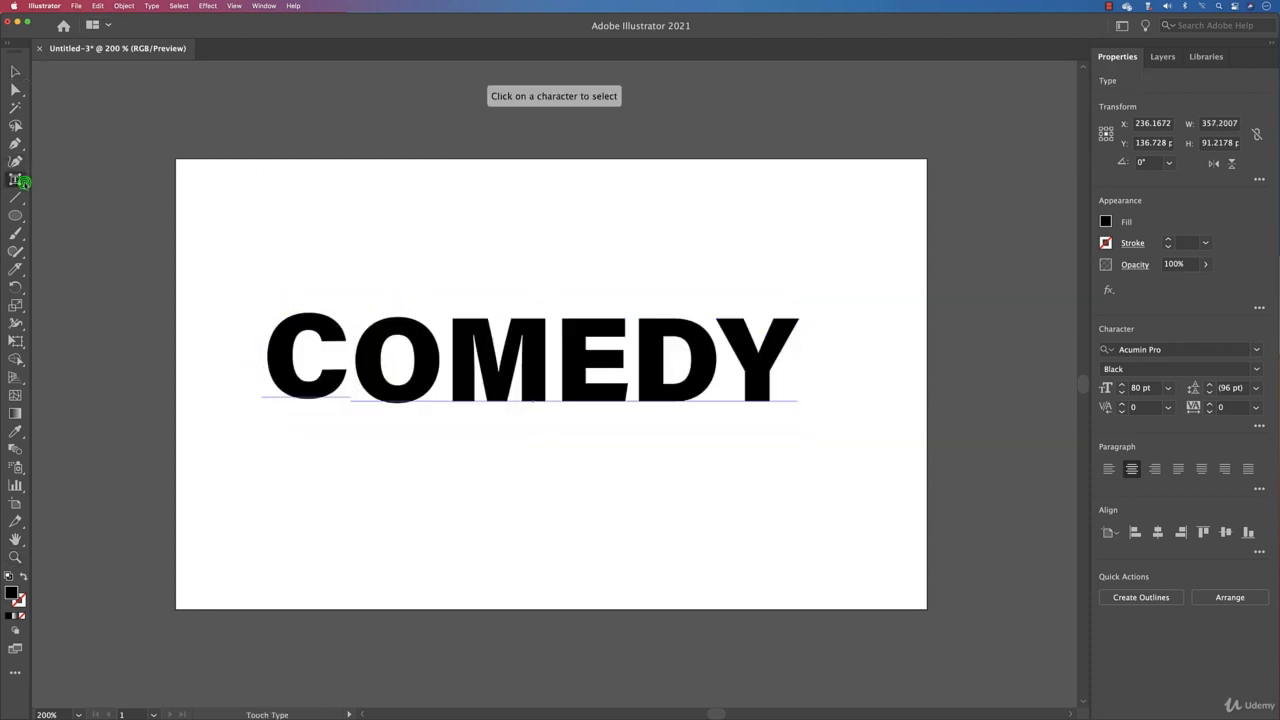
click(318, 322)
drag(356, 304, 451, 210)
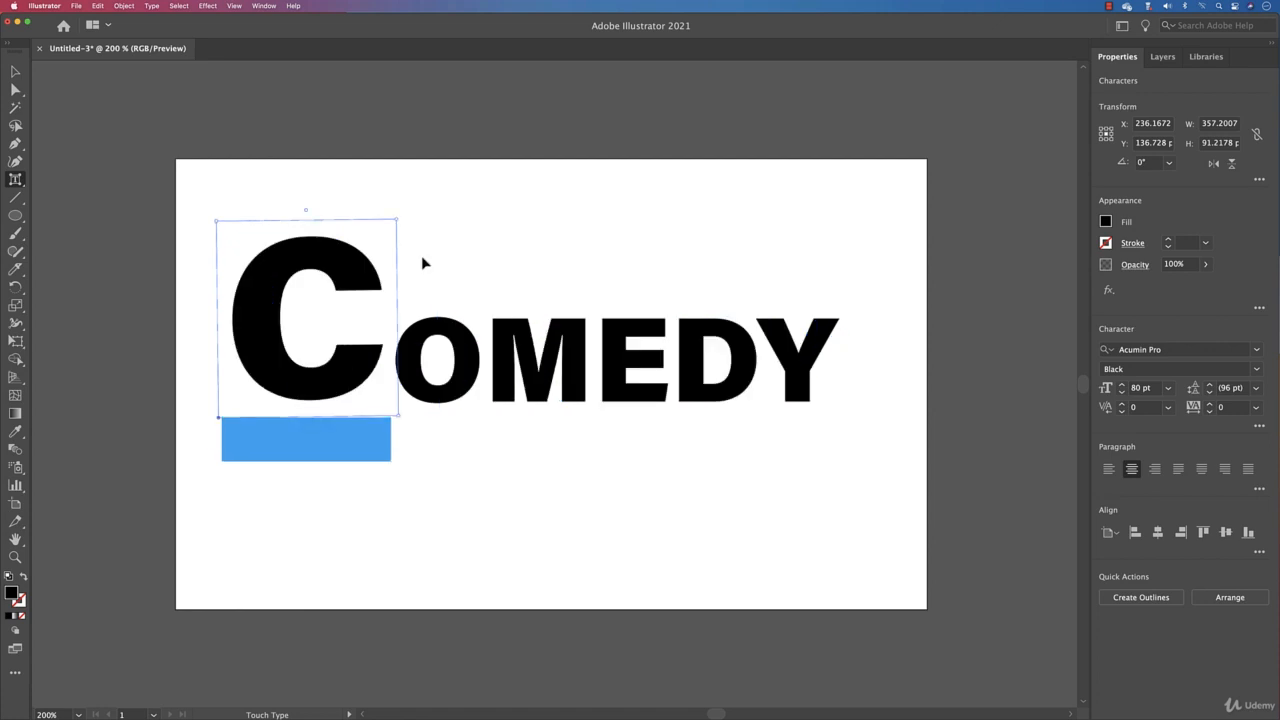
drag(321, 403, 343, 446)
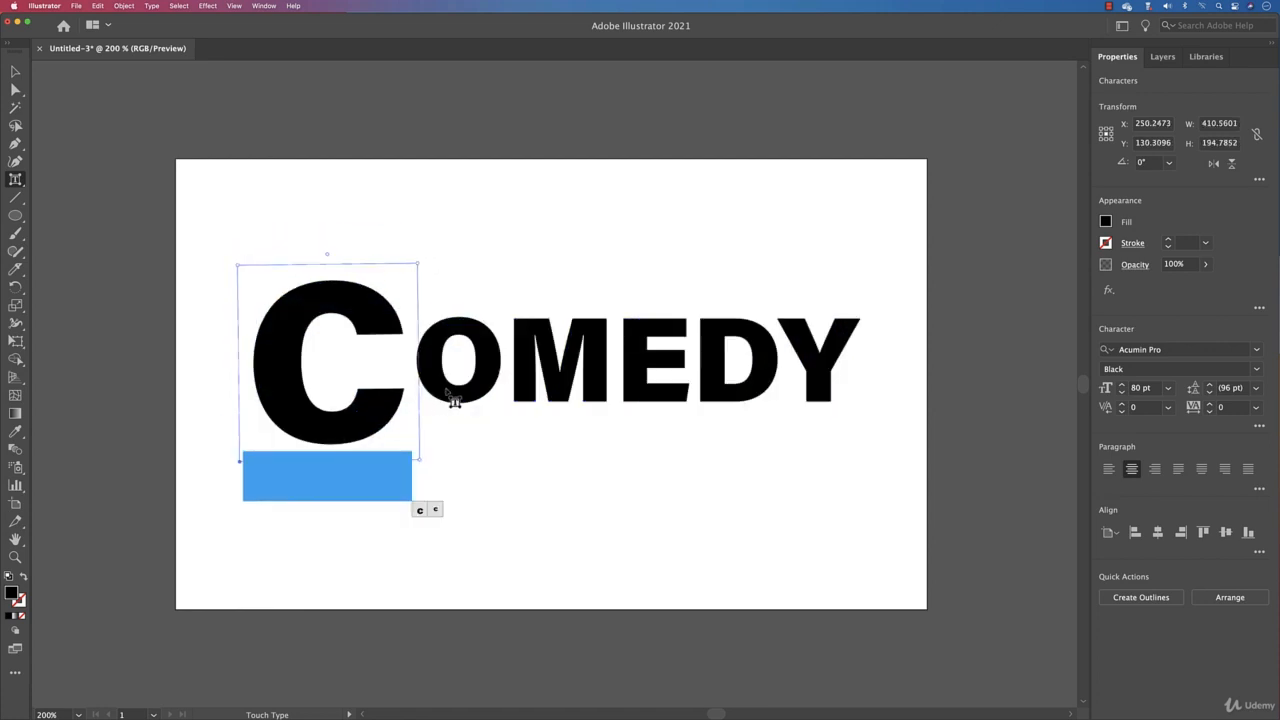
- Shrink the letter O to about half its size, tilt it slightly clockwise and place it in the opening of the C
click(448, 395)
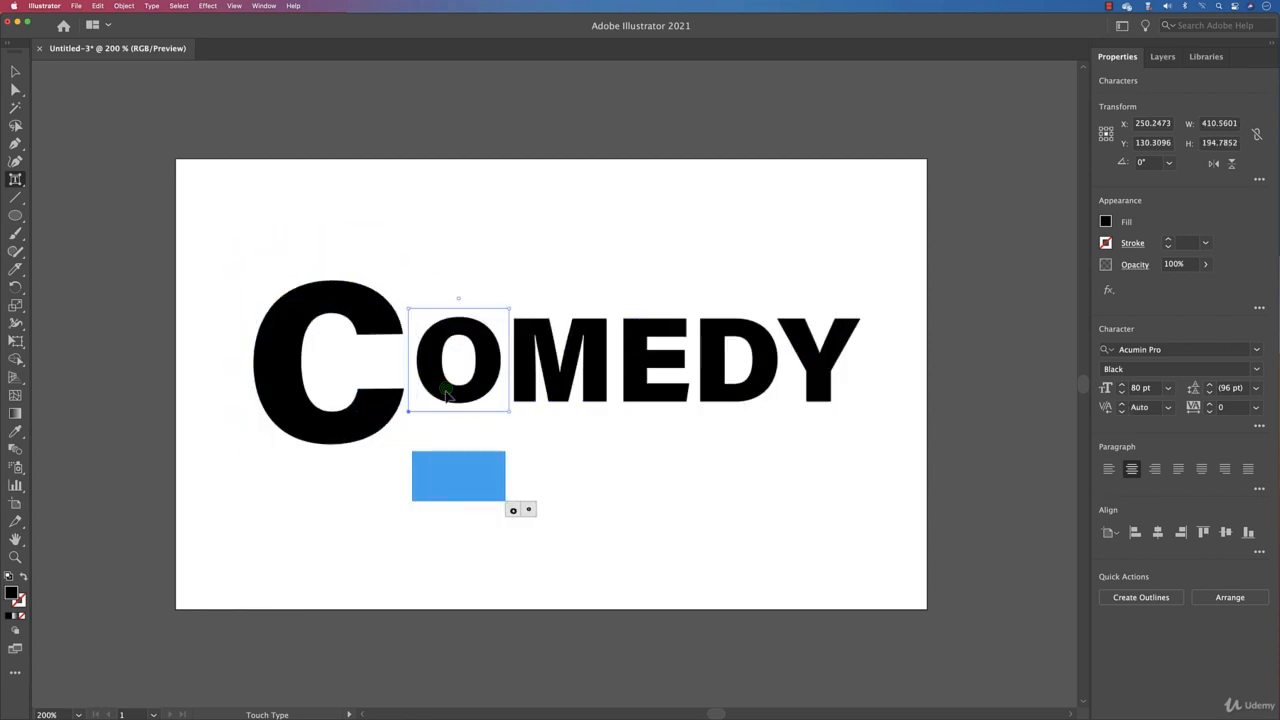
click(556, 209)
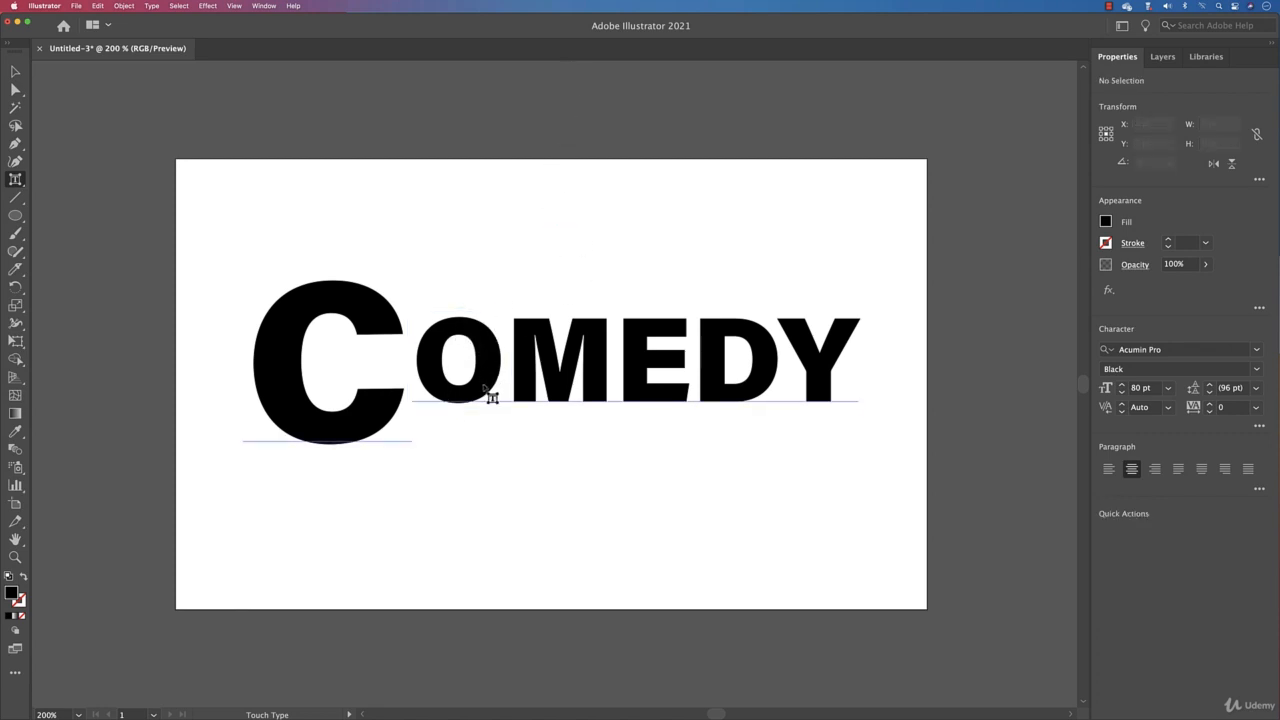
click(421, 404)
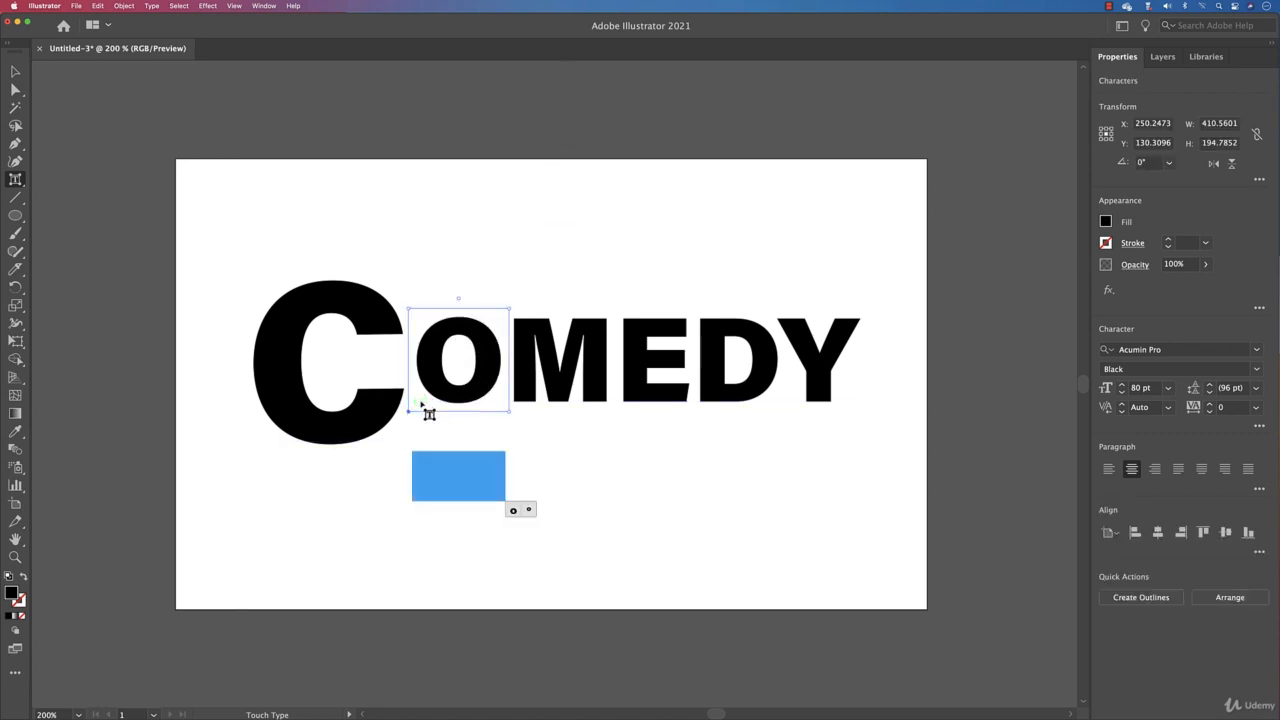
drag(509, 314, 428, 365)
- Rotate the letter M about 30° counterclockwise, raise it above the upper edge of the C and enlarge it slightly
click(473, 375)
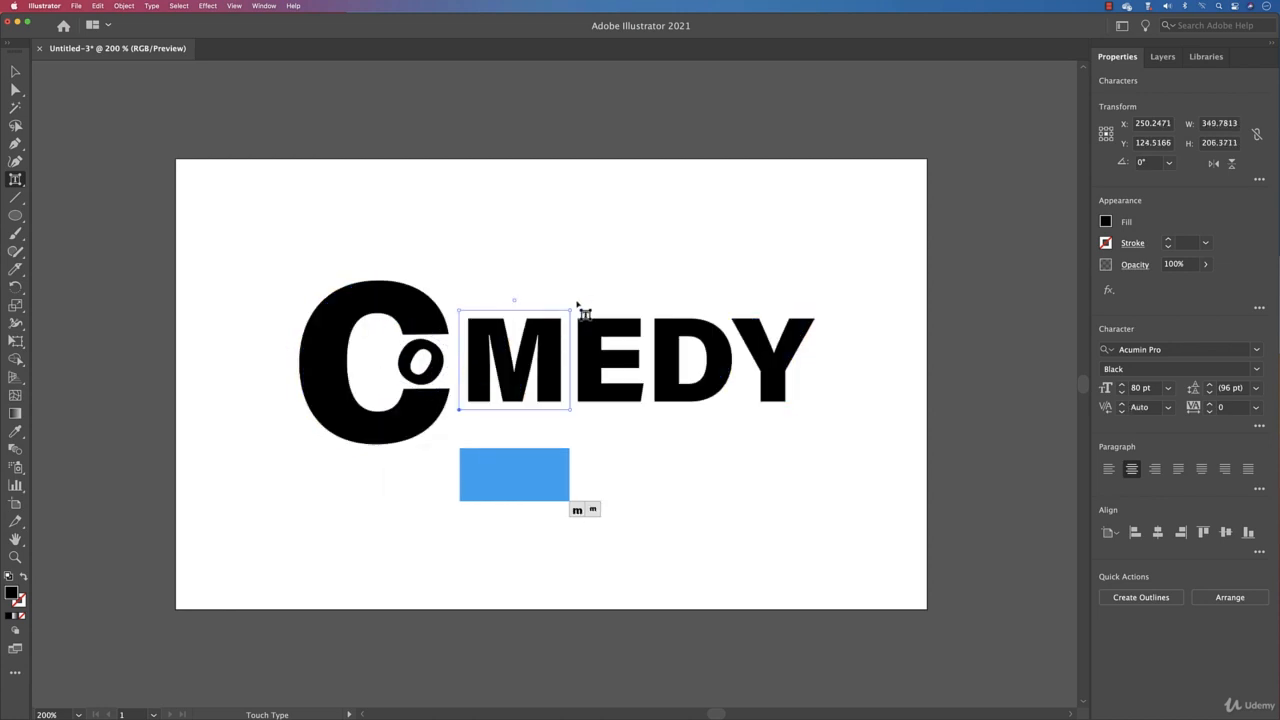
drag(512, 300, 476, 300)
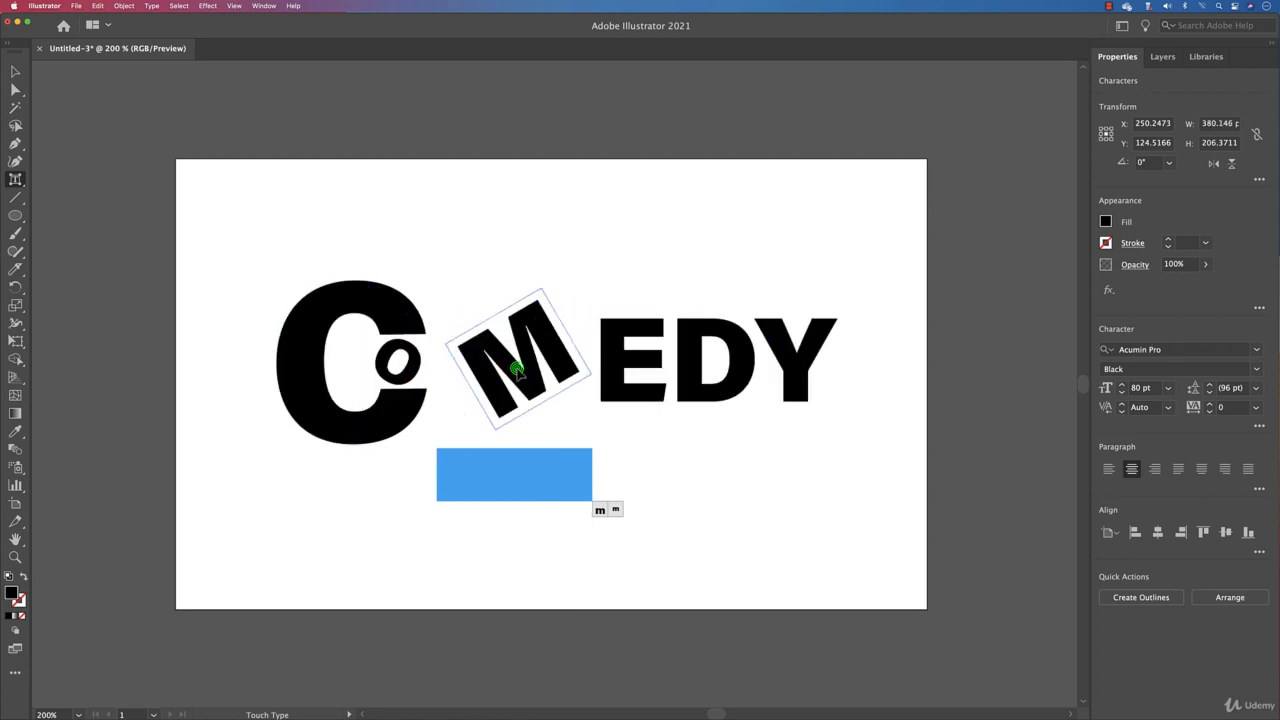
drag(516, 370, 463, 289)
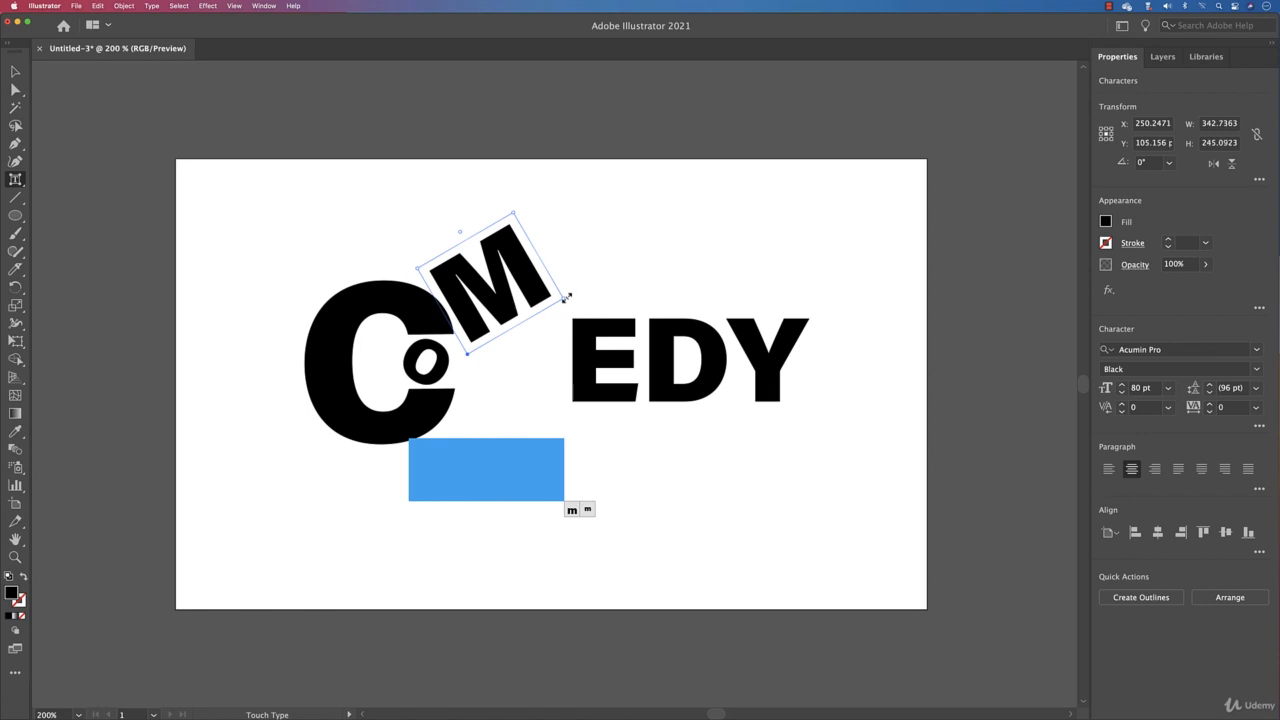
drag(513, 215, 524, 185)
- Move the letter E under the M, rotate it about 25° clockwise and shrink it slightly to fit there
click(609, 348)
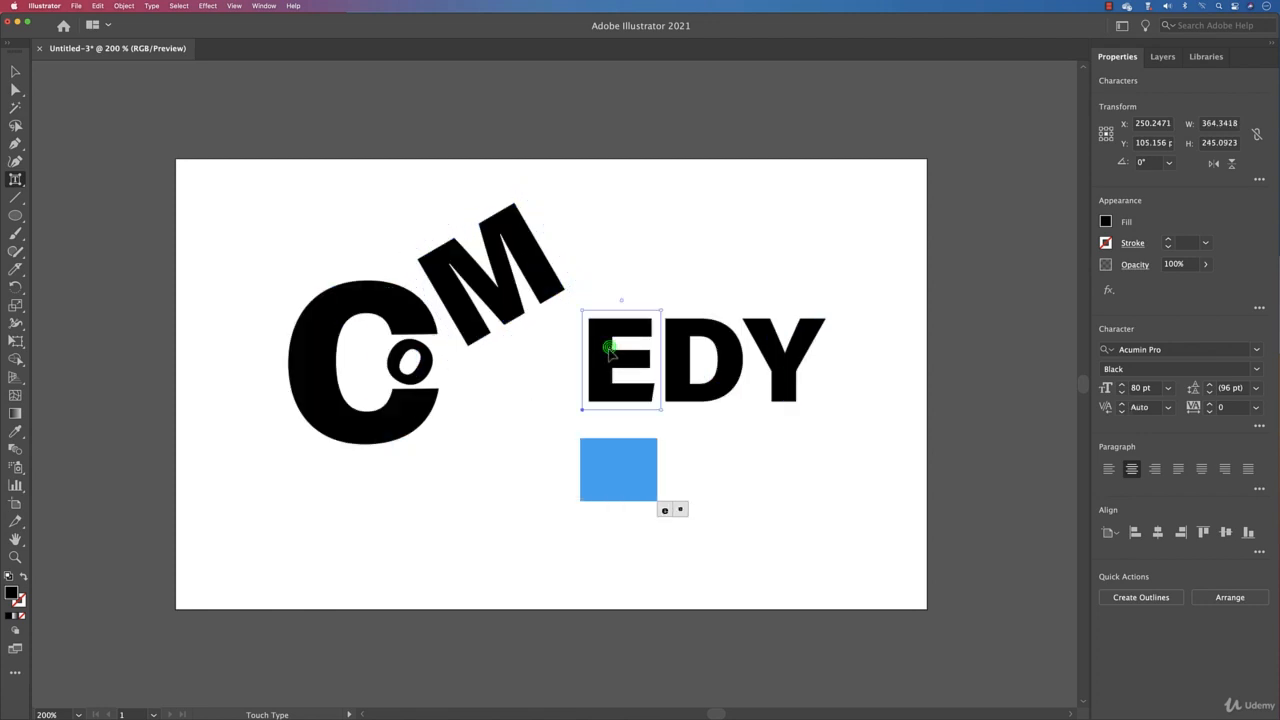
drag(612, 362, 534, 386)
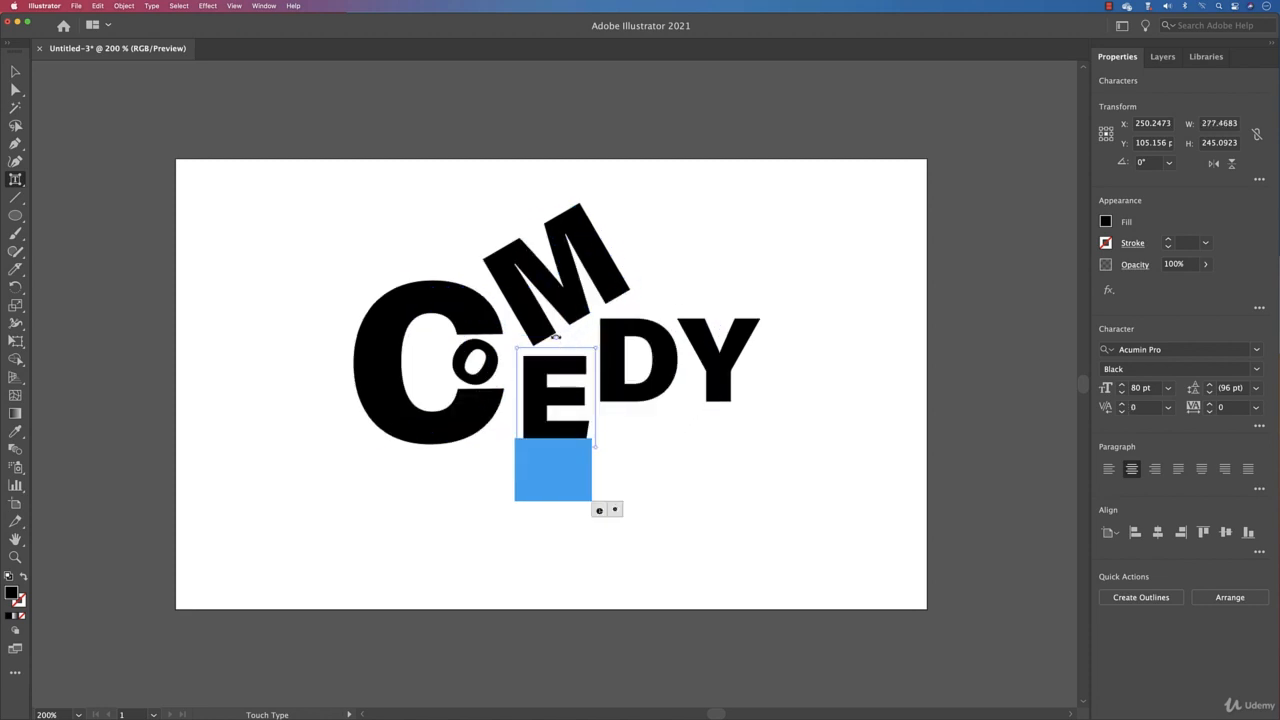
drag(557, 339, 577, 350)
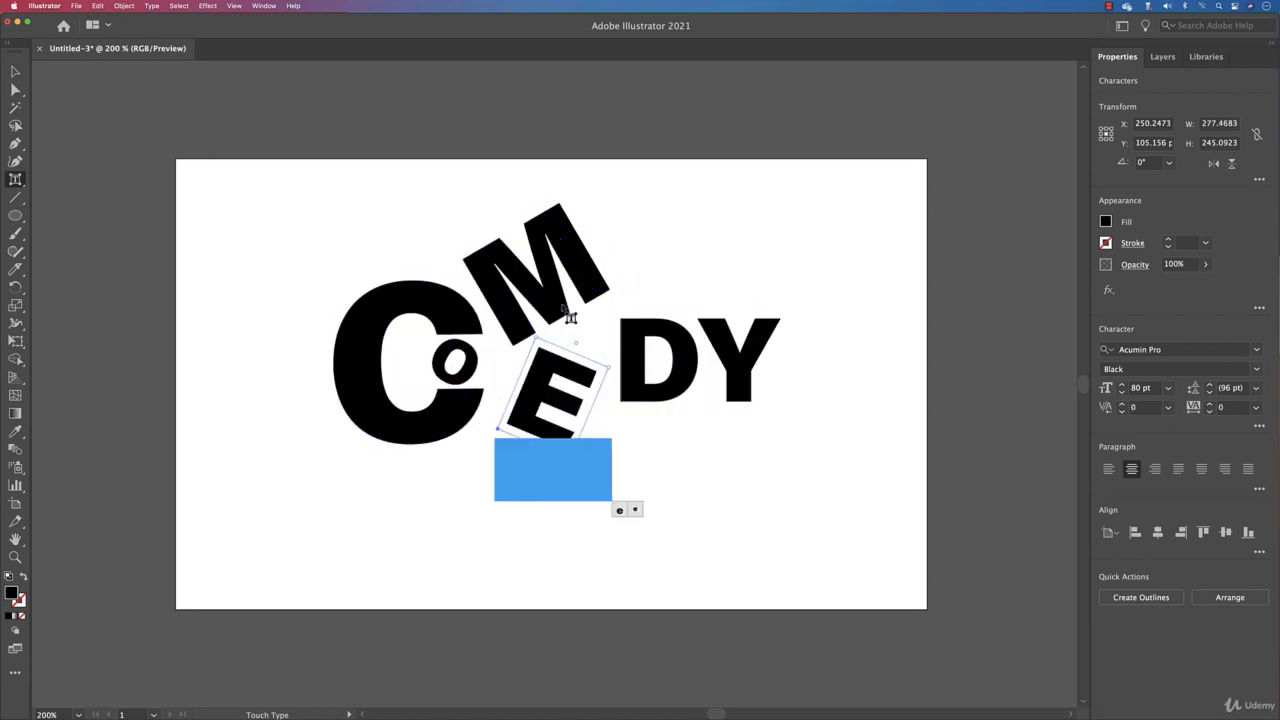
drag(538, 398, 540, 383)
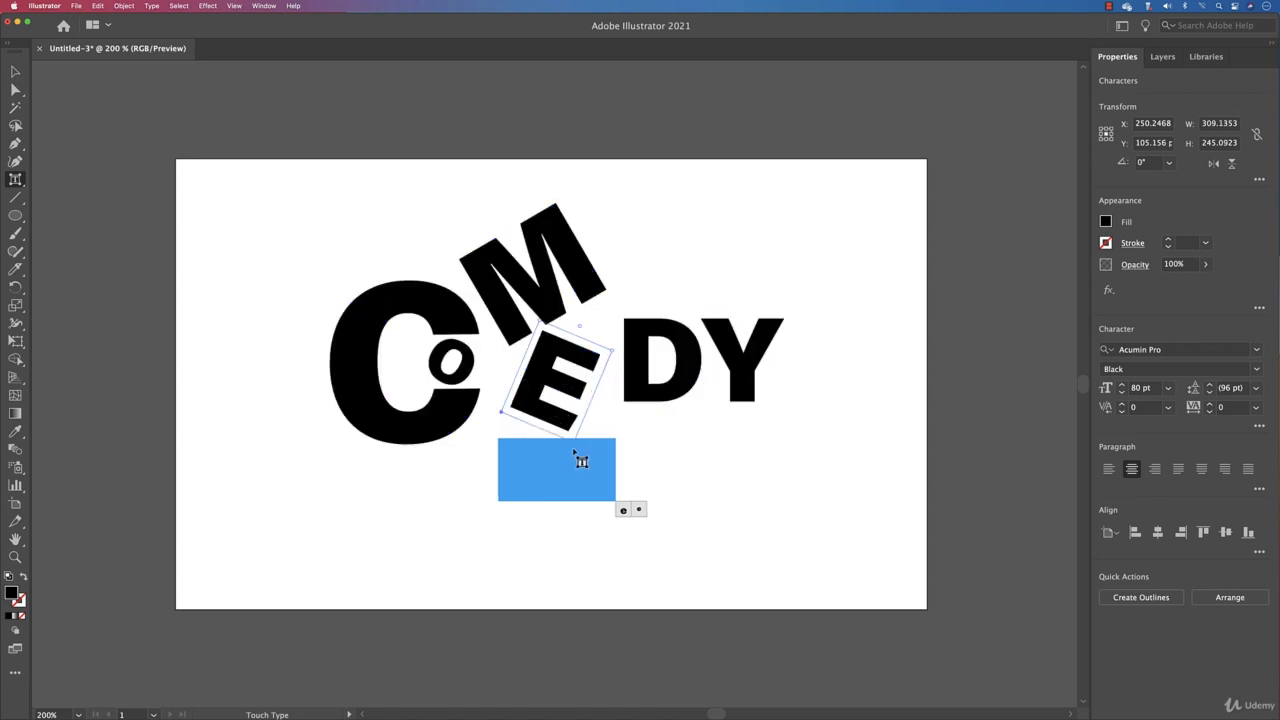
click(657, 407)
click(567, 419)
drag(613, 352, 576, 368)
- Rotate the letter D about 25° clockwise, shrink it slightly and tuck it against the lower corner of the M
click(668, 388)
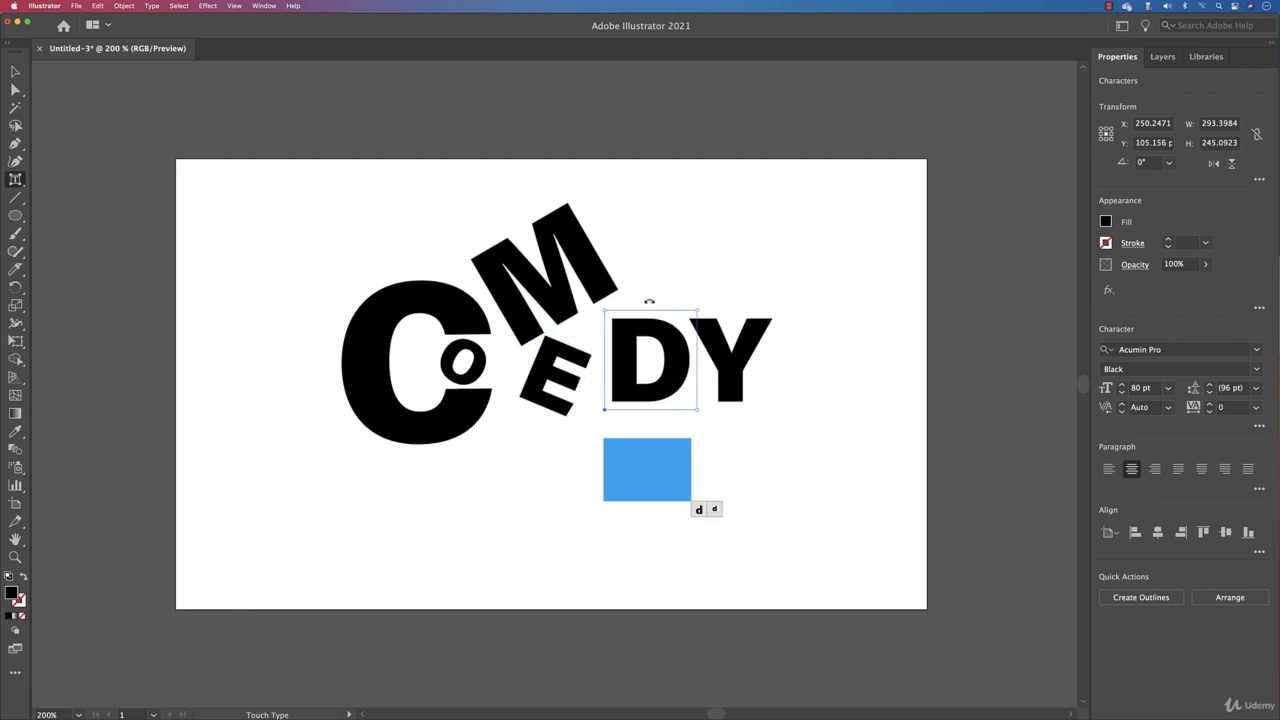
mouse_move(649, 301)
mouse_down()
mouse_move(677, 306)
mouse_move(649, 326)
mouse_move(652, 312)
mouse_up()
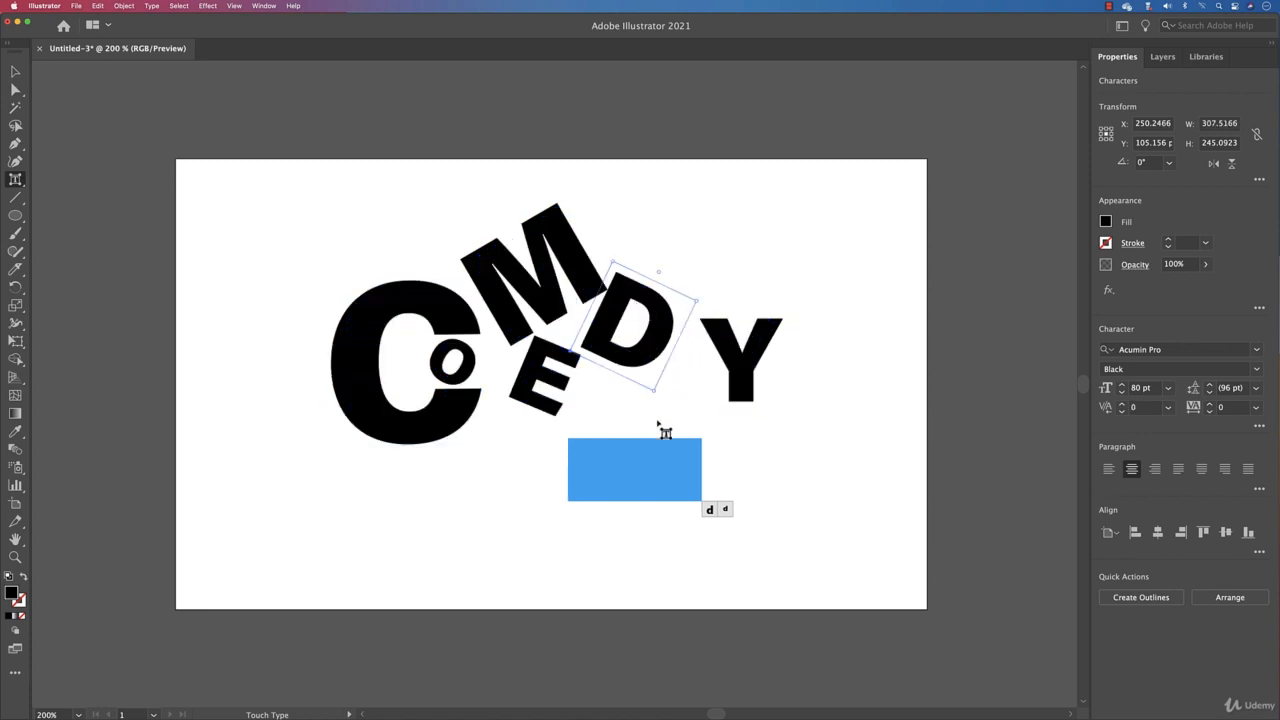
drag(654, 394, 634, 370)
drag(698, 301, 686, 314)
- Move the letter Y beside the D and rotate it so its stem touches the D and its arms point outward and down
click(727, 382)
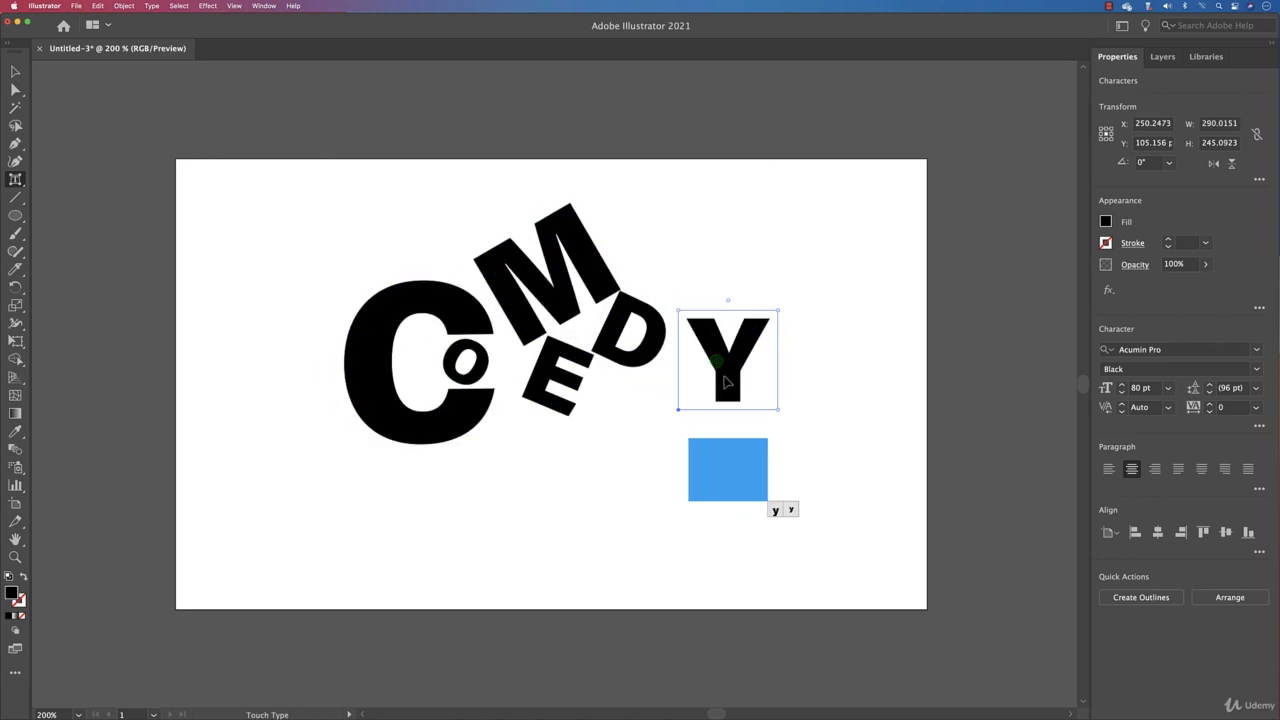
drag(727, 382, 640, 443)
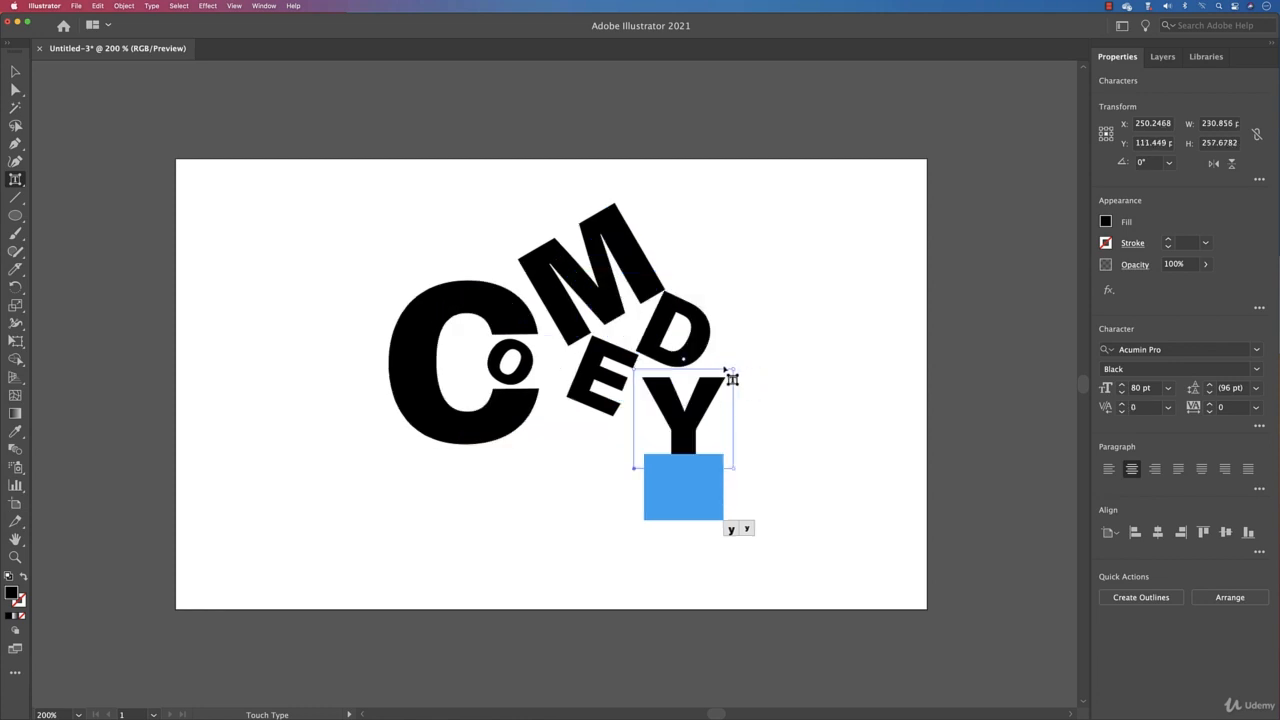
mouse_move(684, 367)
mouse_down()
mouse_move(714, 366)
mouse_move(630, 364)
mouse_move(759, 381)
mouse_move(737, 449)
mouse_move(686, 414)
mouse_move(683, 378)
mouse_up()
click(817, 446)
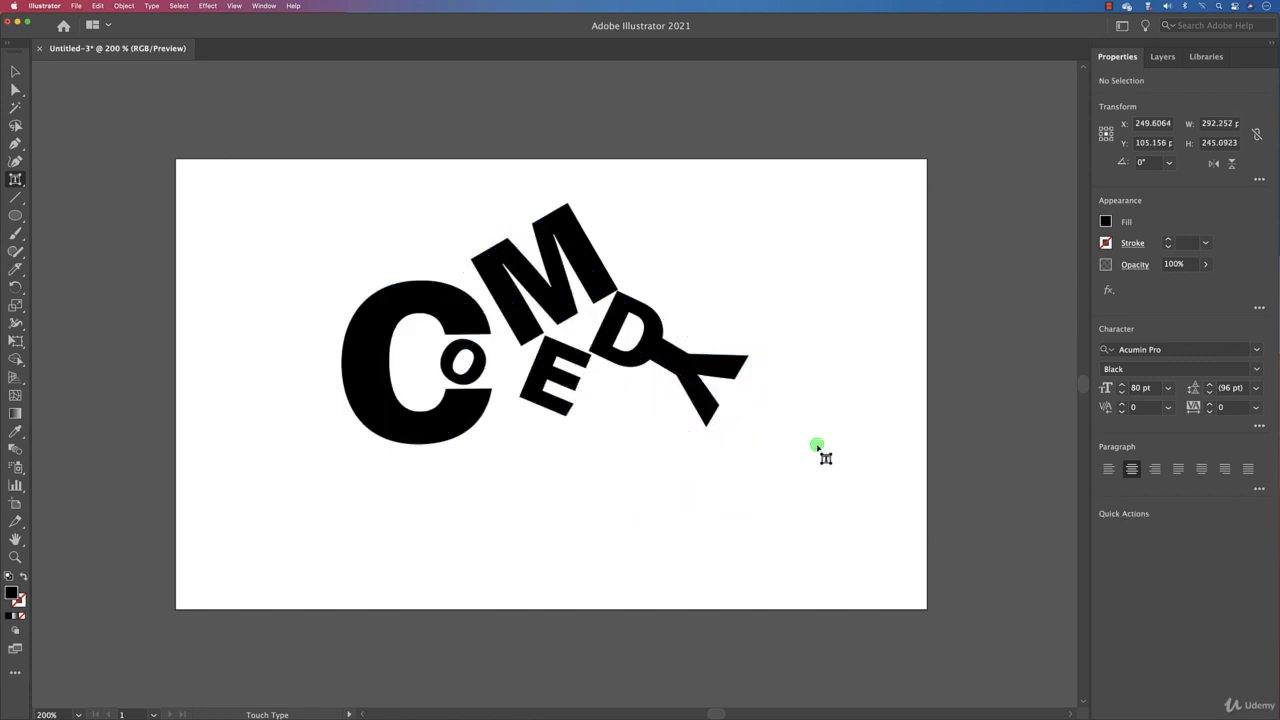
- Rotate the letter Y counterclockwise so its arms point up and outward, and move it below the D
click(680, 368)
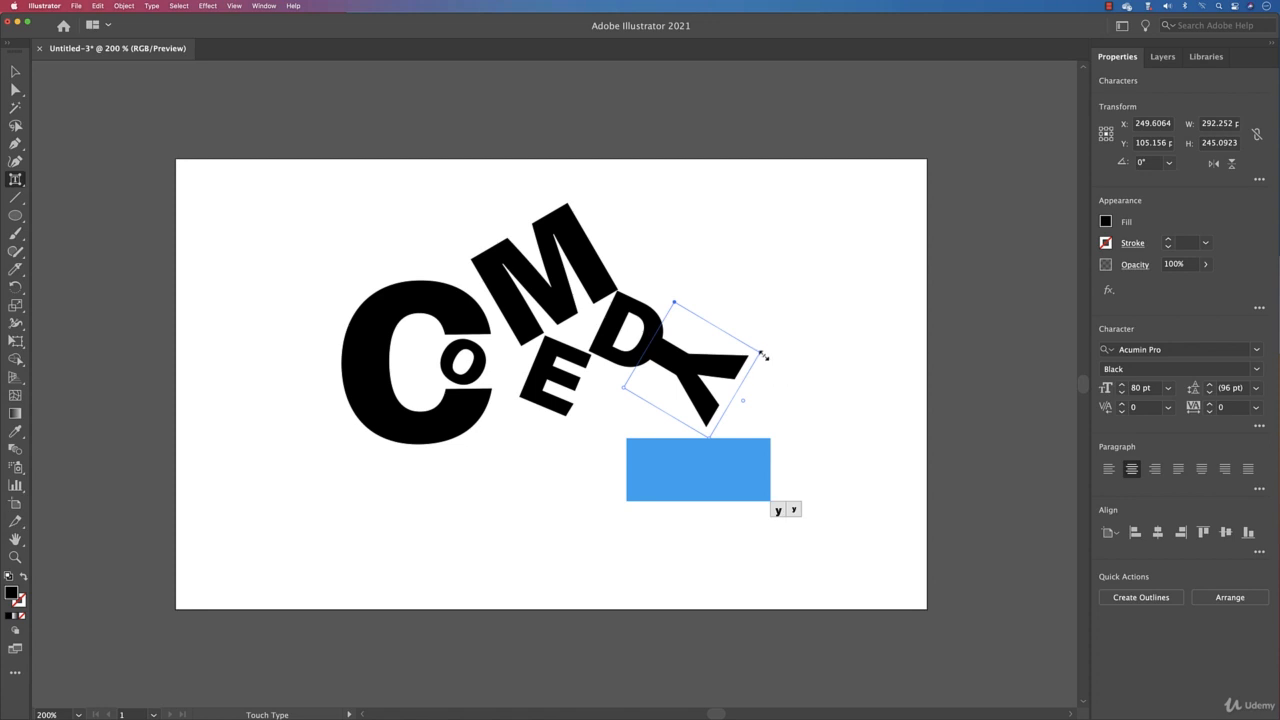
drag(744, 402, 731, 332)
drag(716, 377, 663, 418)
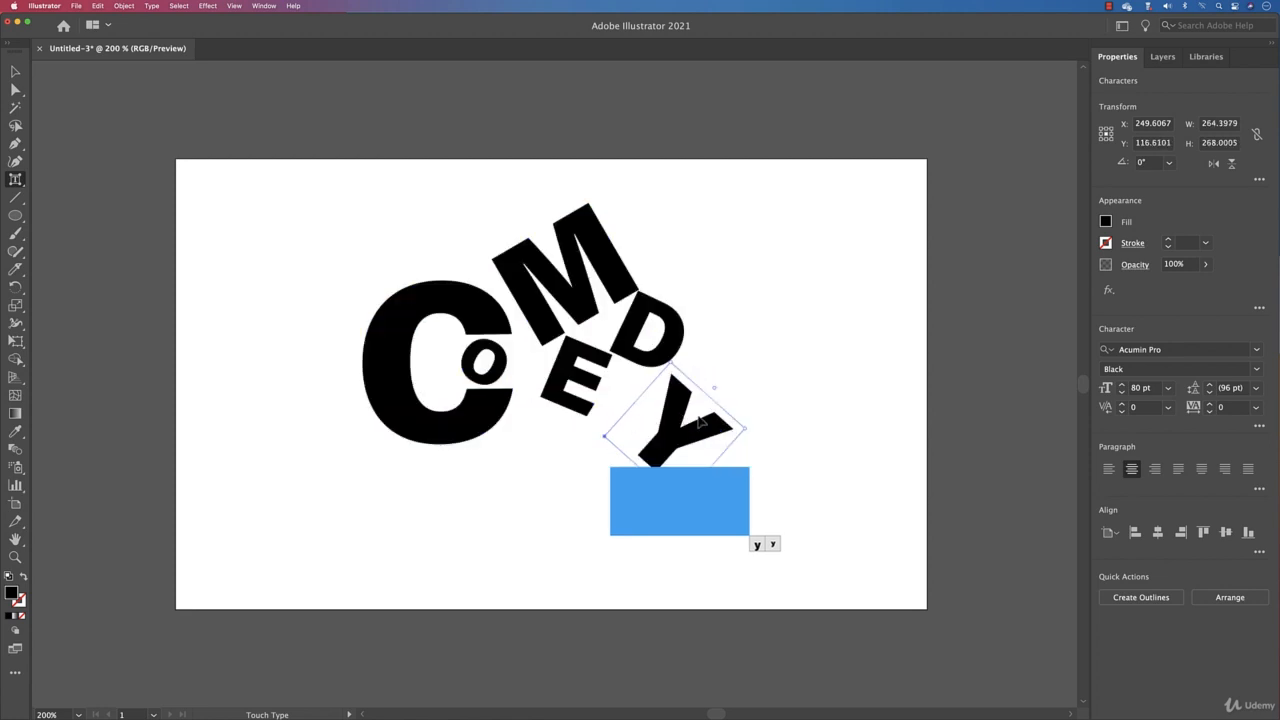
click(679, 430)
- Nudge the letter D slightly down and outward so its lower edge meets the Y
click(669, 346)
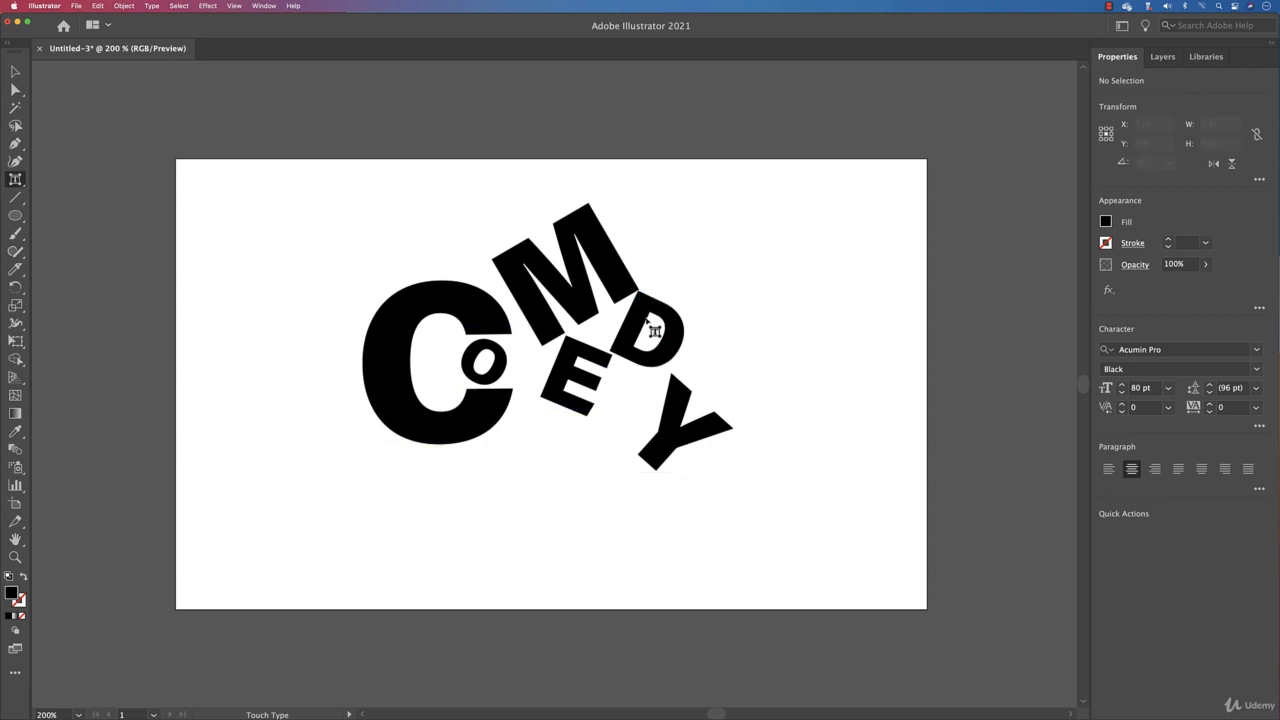
click(610, 372)
mouse_move(642, 358)
mouse_down()
mouse_move(641, 386)
mouse_move(650, 368)
mouse_up()
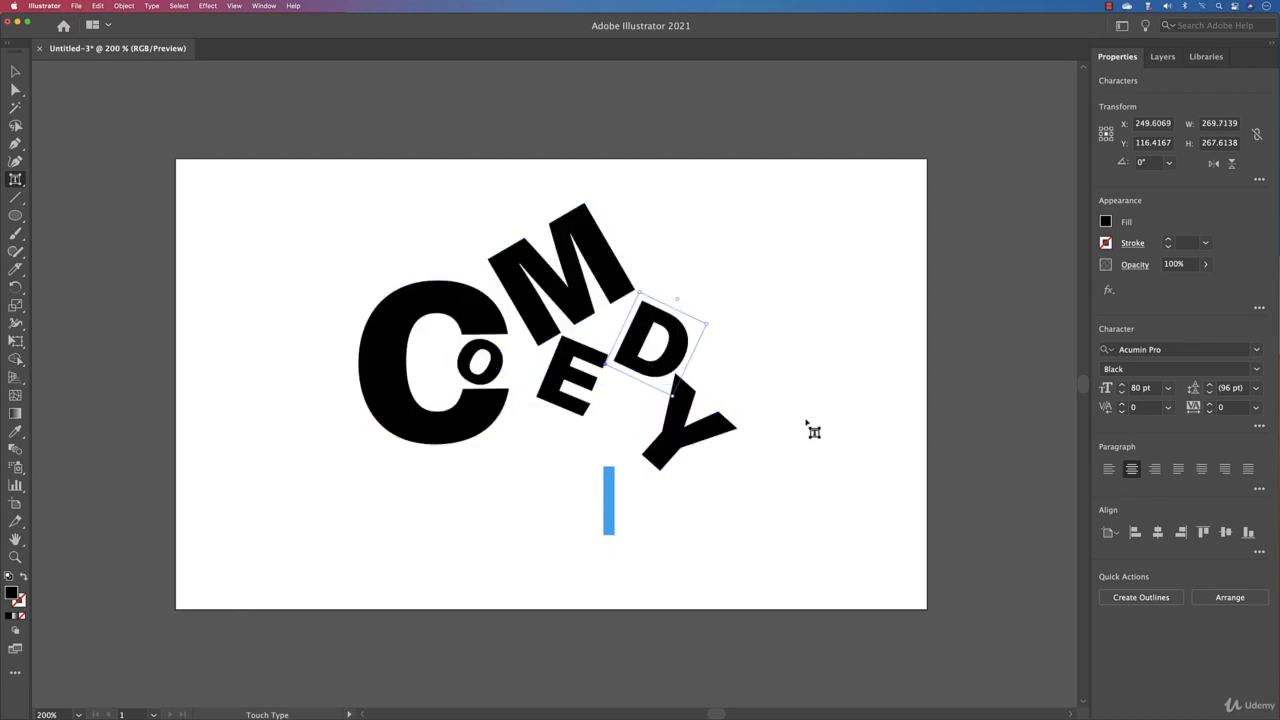
- Reduce the height of the letter Y, adjust its rotation and fit it snugly against the lower edge of the D
click(662, 450)
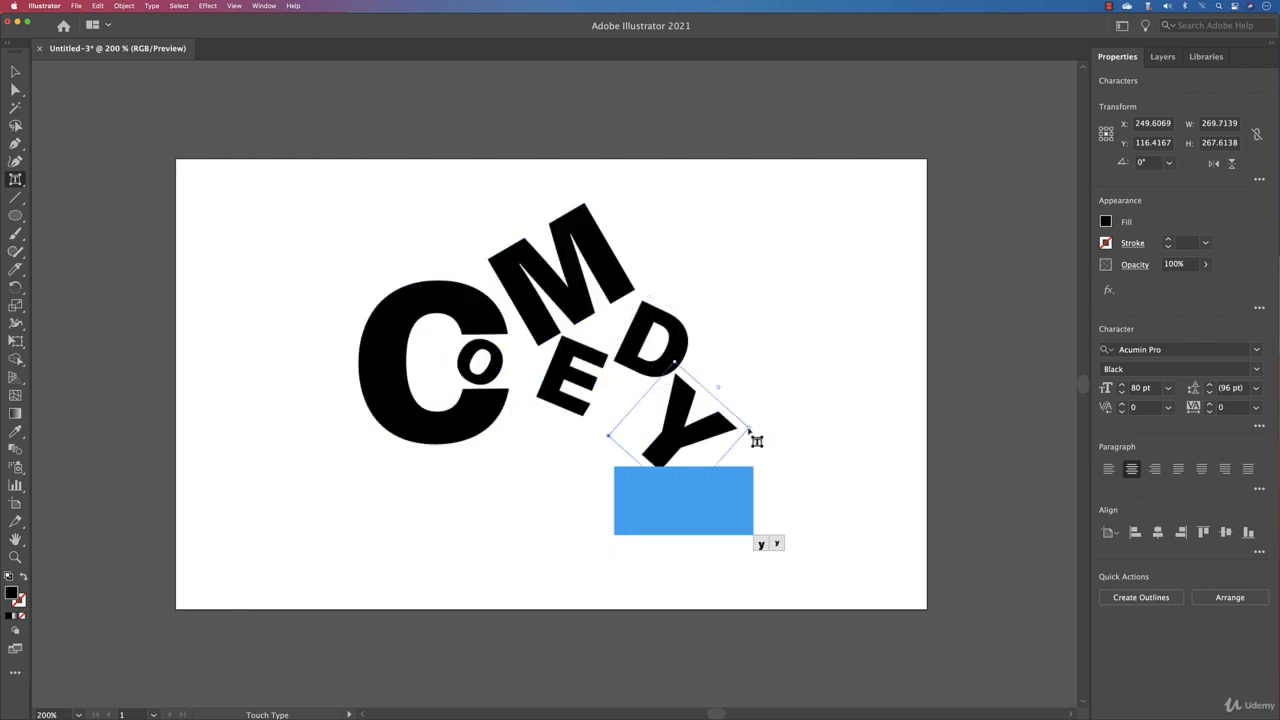
drag(748, 428, 710, 412)
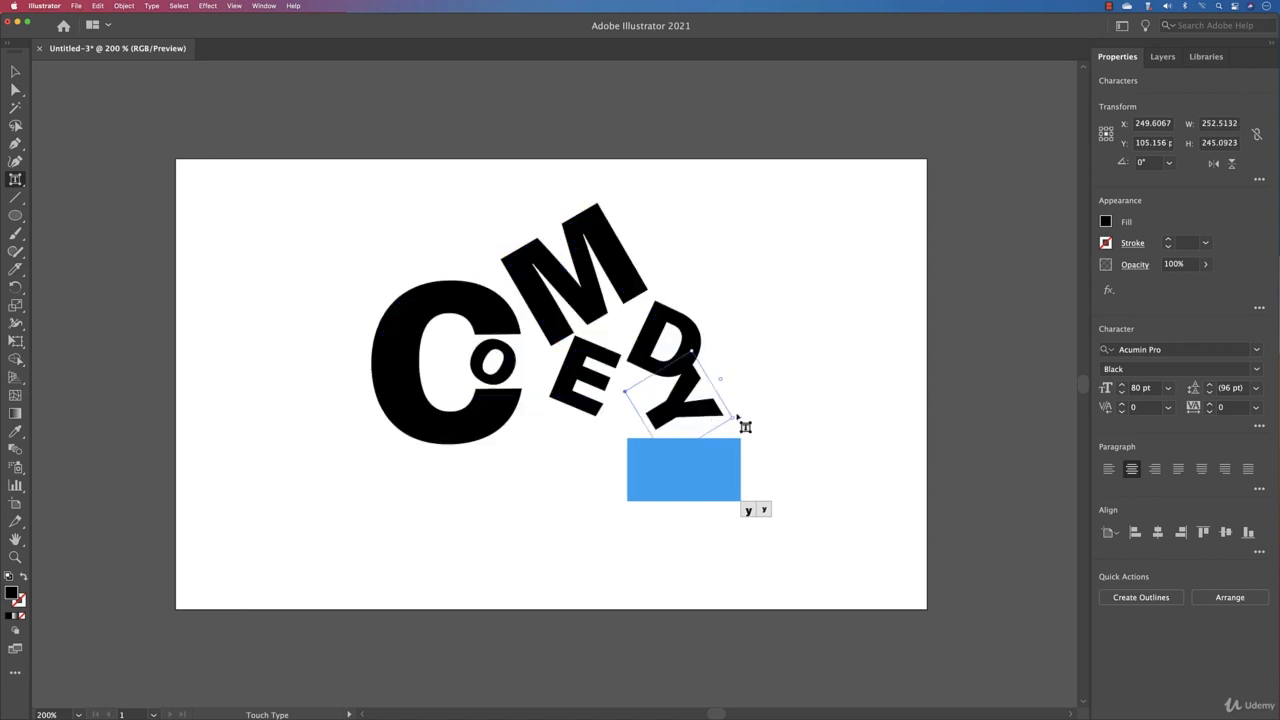
drag(690, 351, 760, 368)
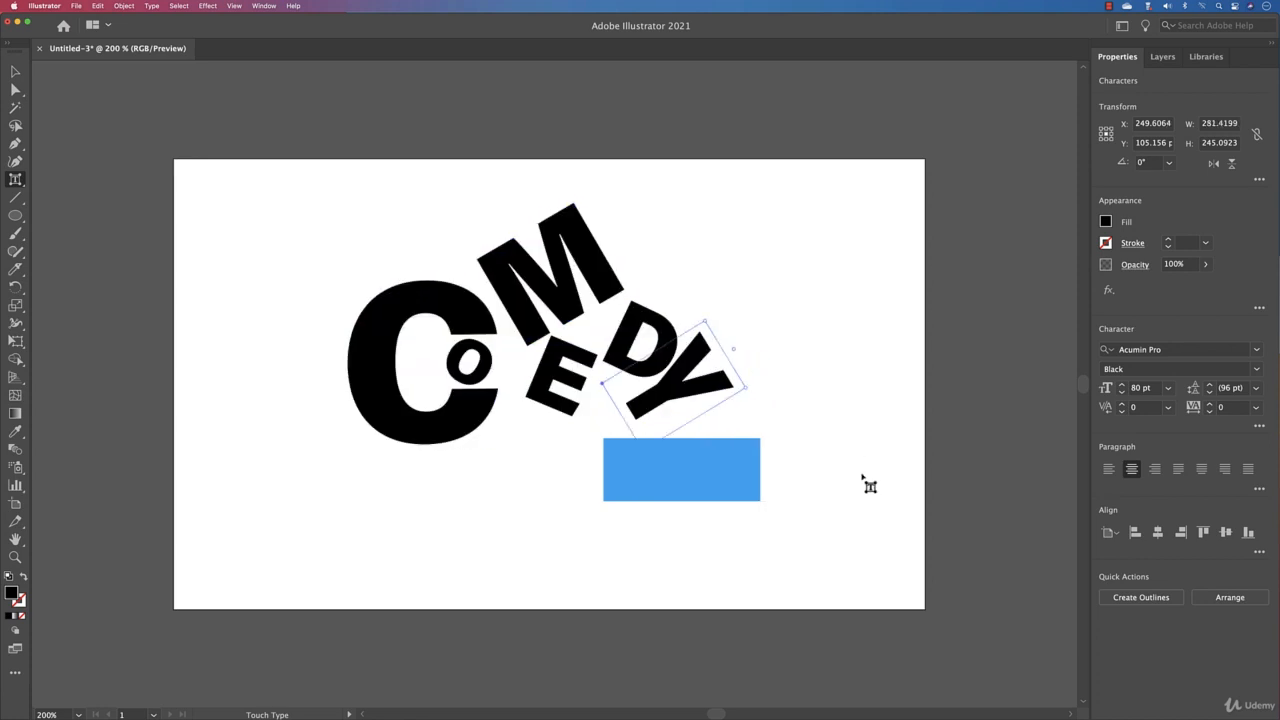
click(16, 74)
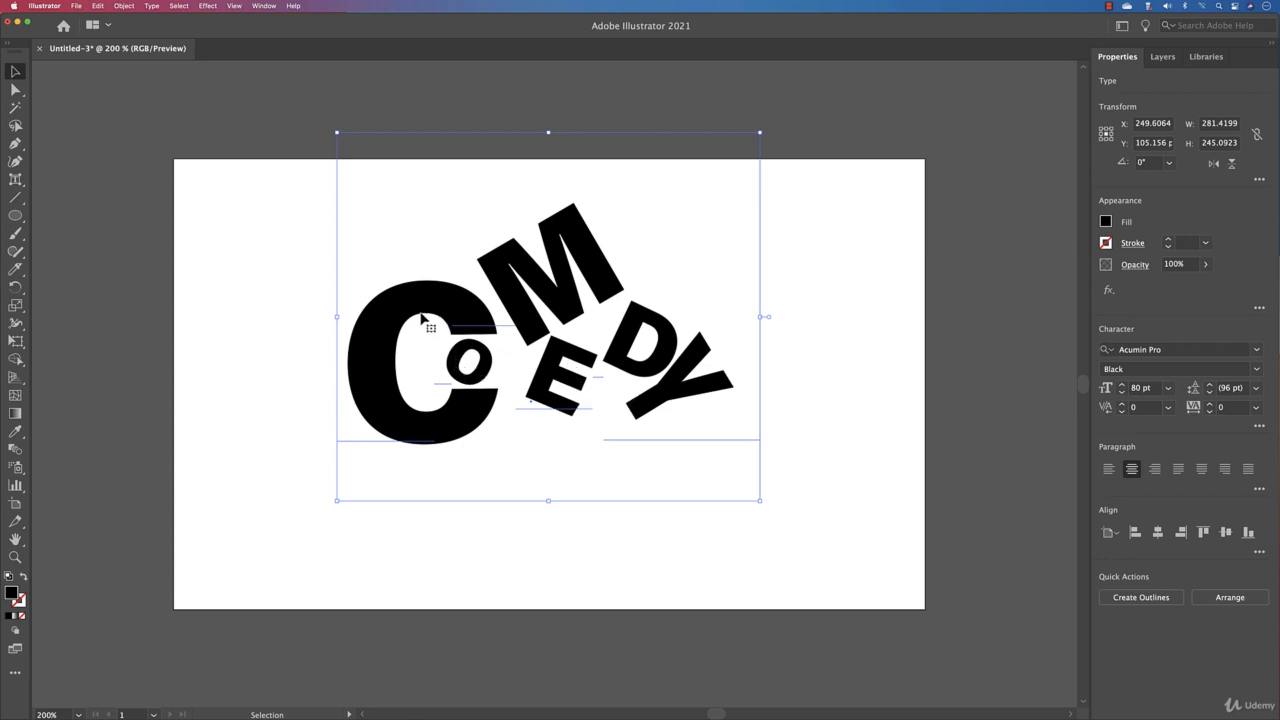
- Fill only the letter C with magenta using the Touch Type tool
click(15, 180)
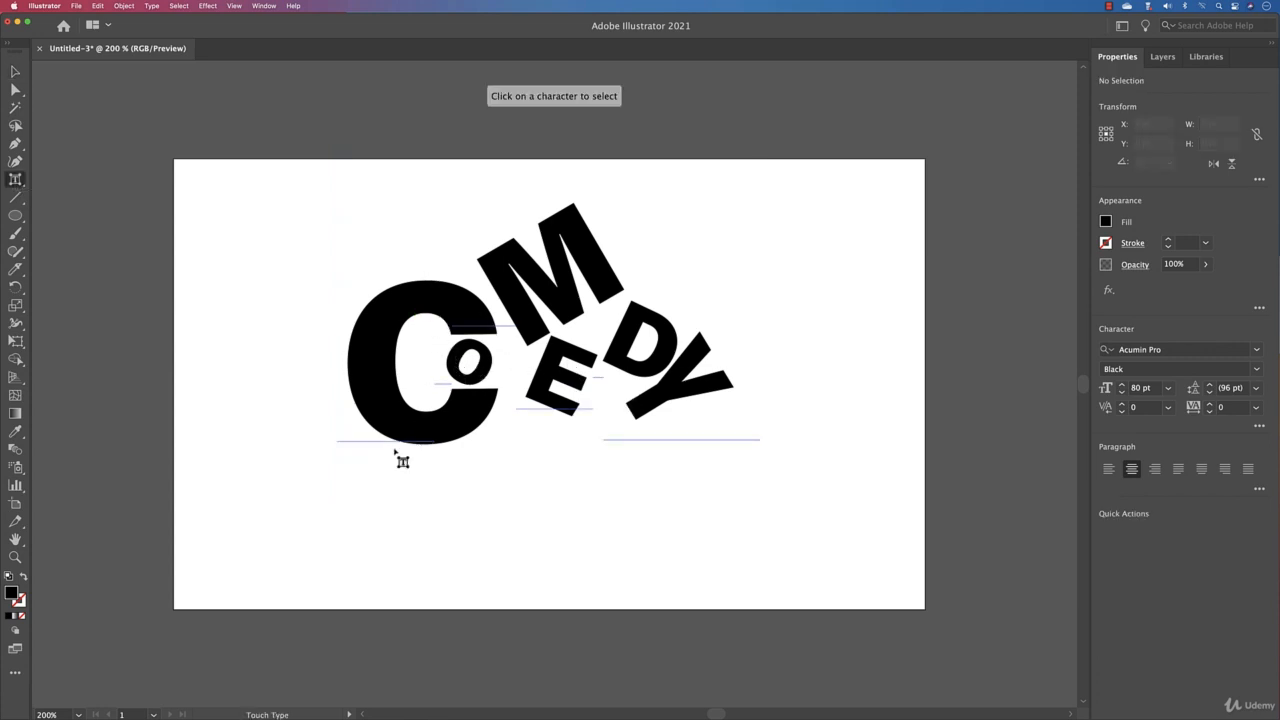
click(371, 446)
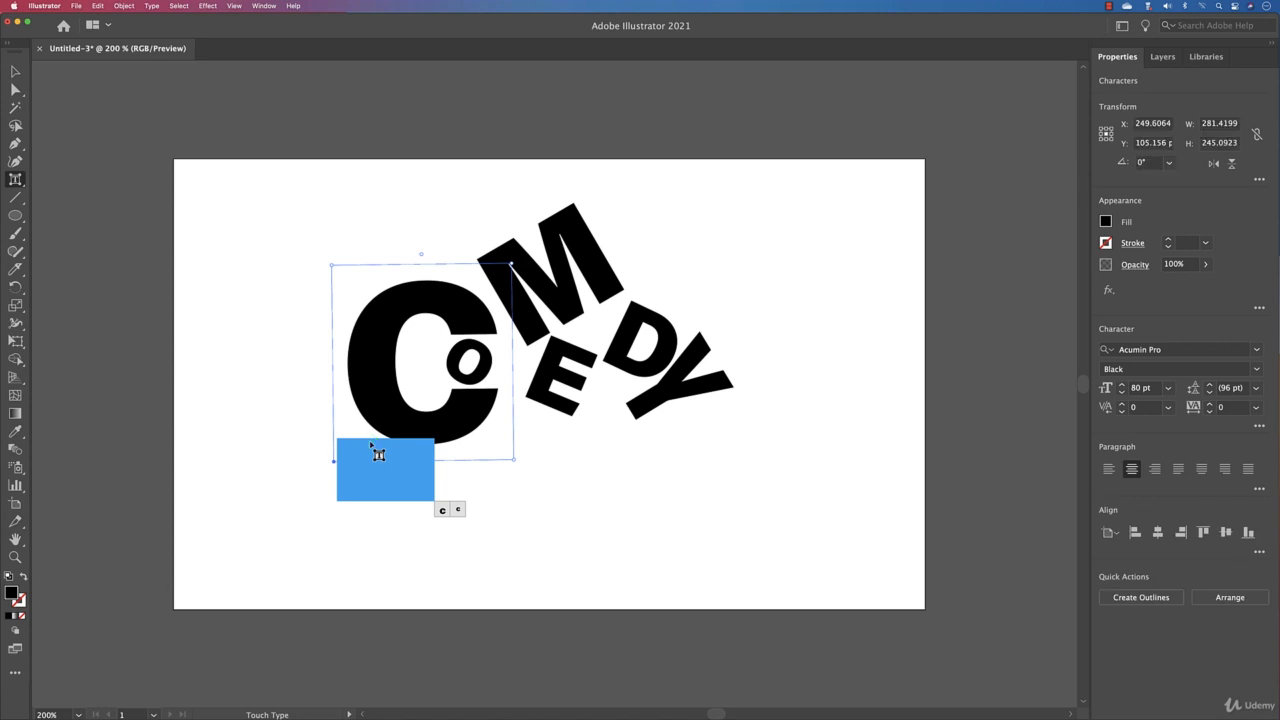
click(1106, 222)
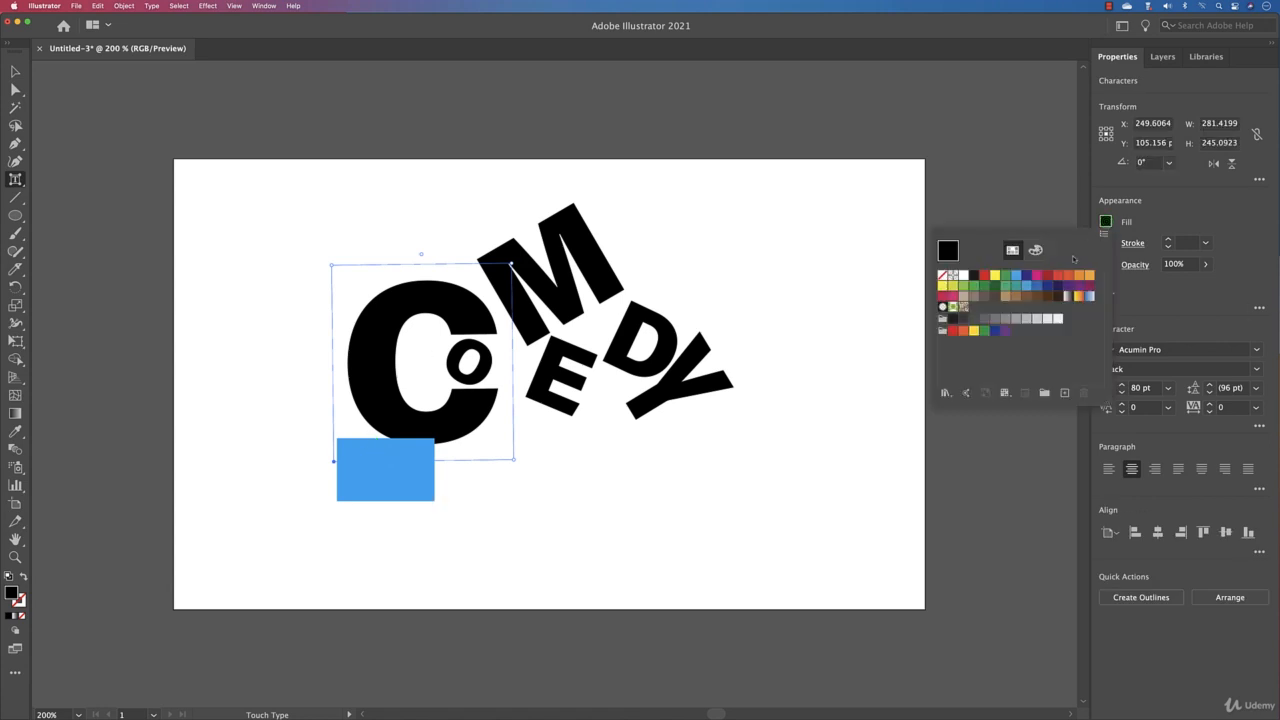
click(1040, 281)
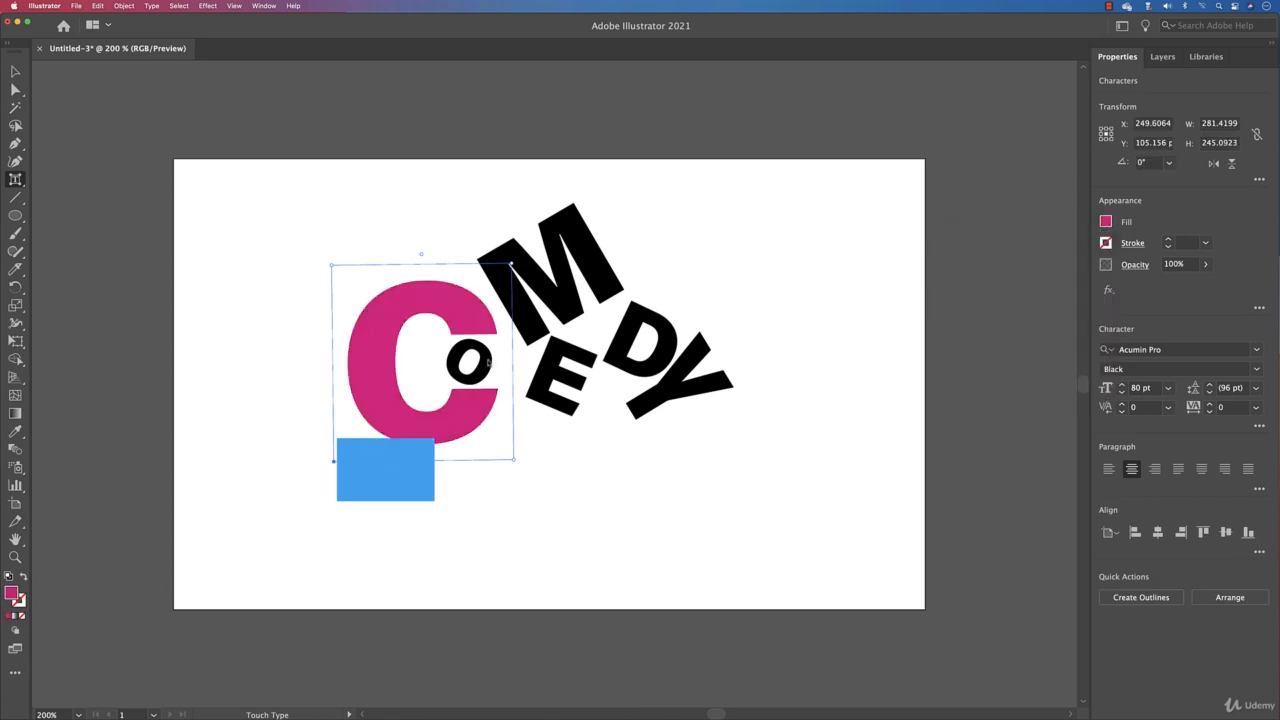
click(559, 436)
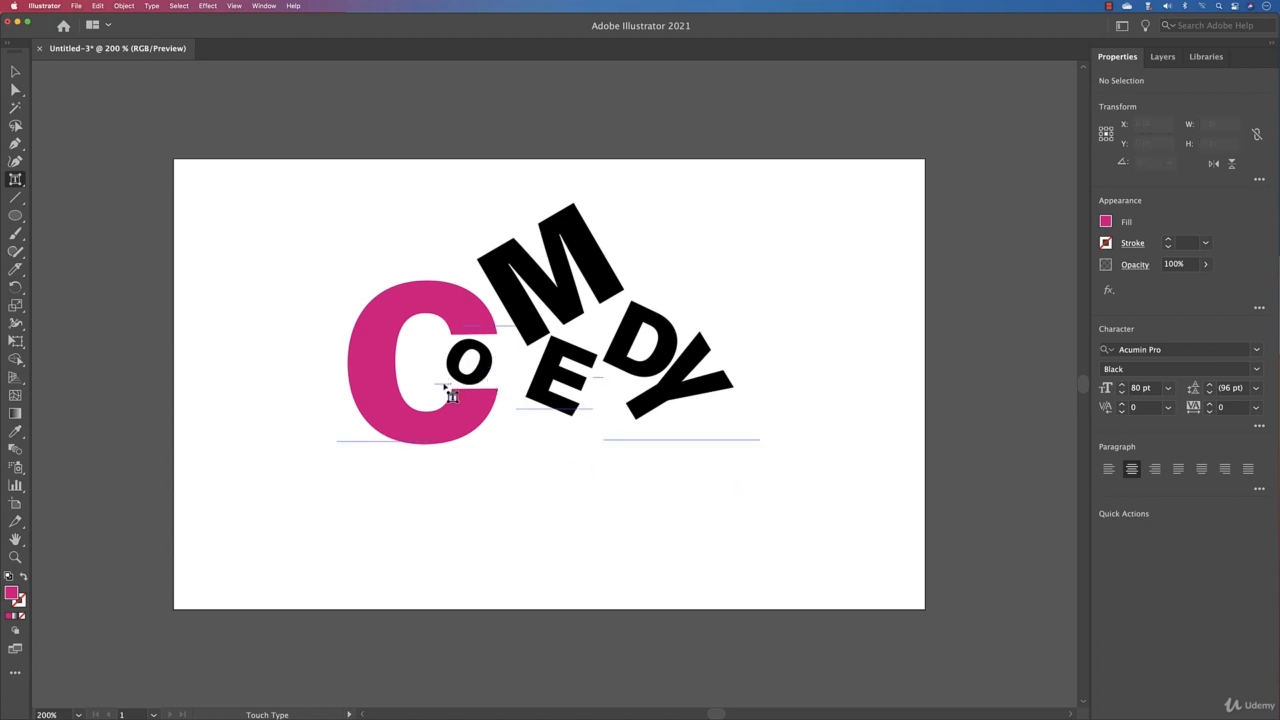
- Try CMYK Cyan on the letter O, and settle on an orange-red fill
click(444, 385)
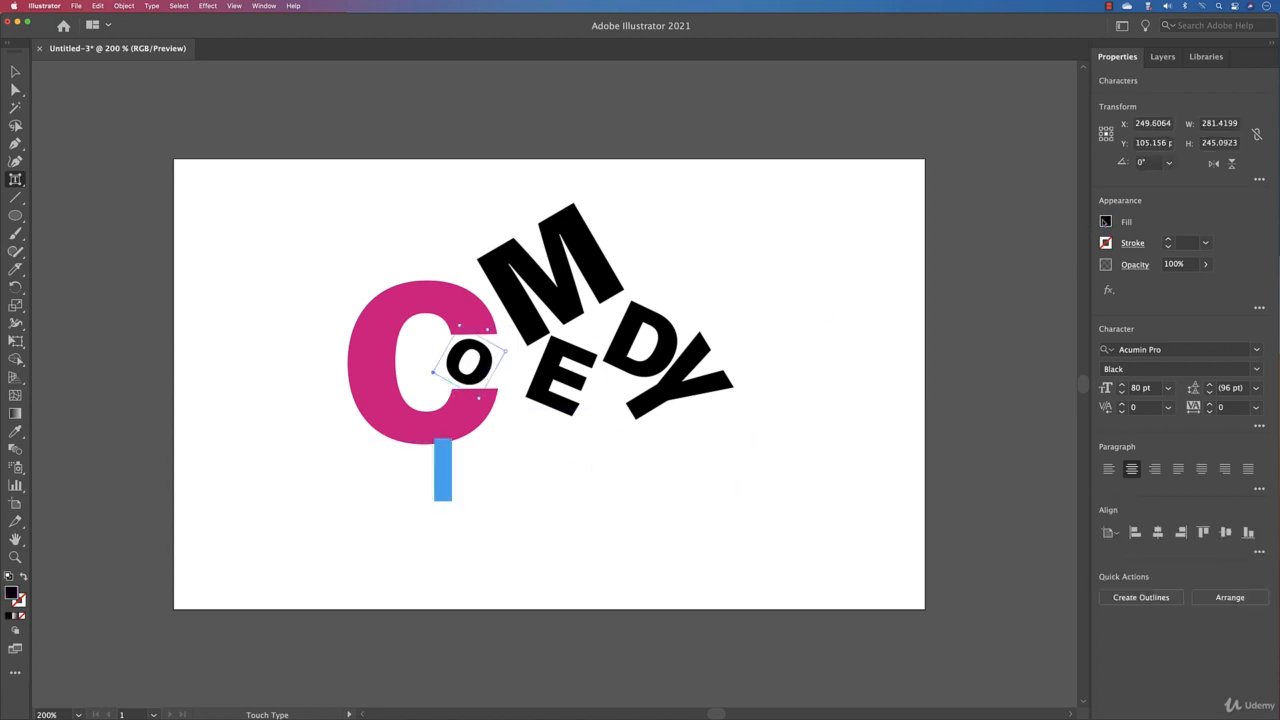
click(1105, 221)
click(1017, 277)
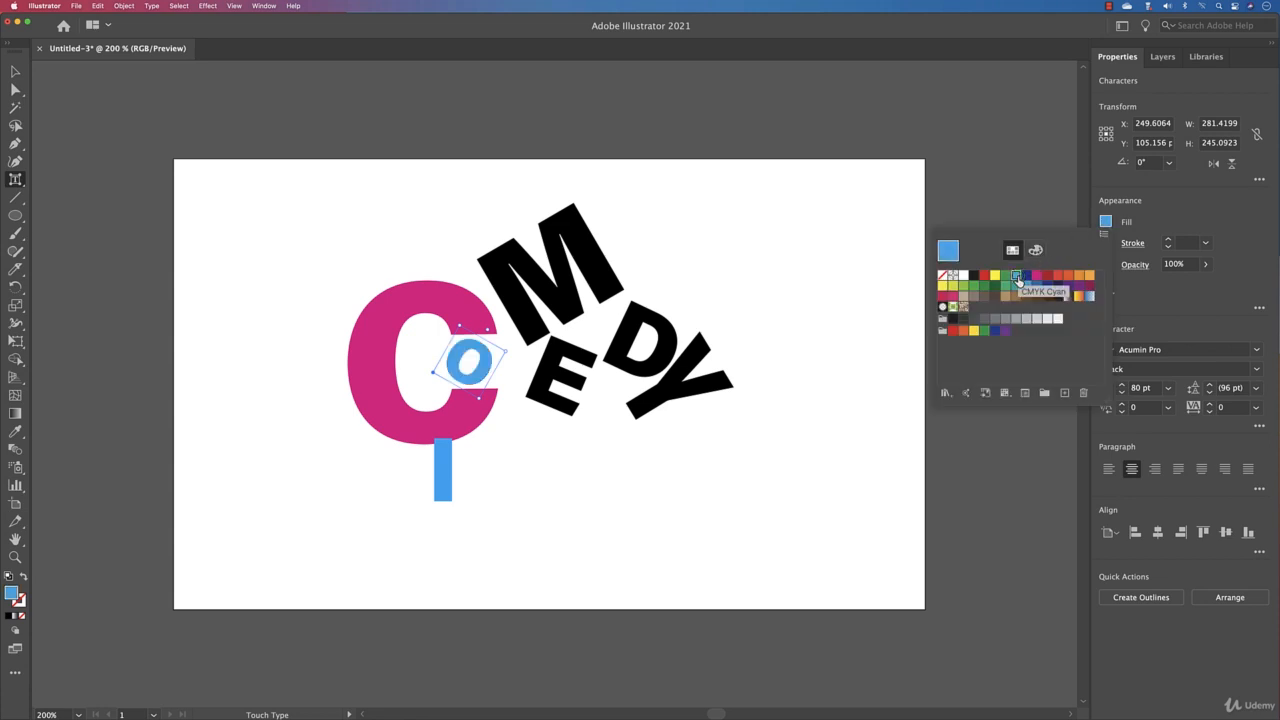
click(1059, 276)
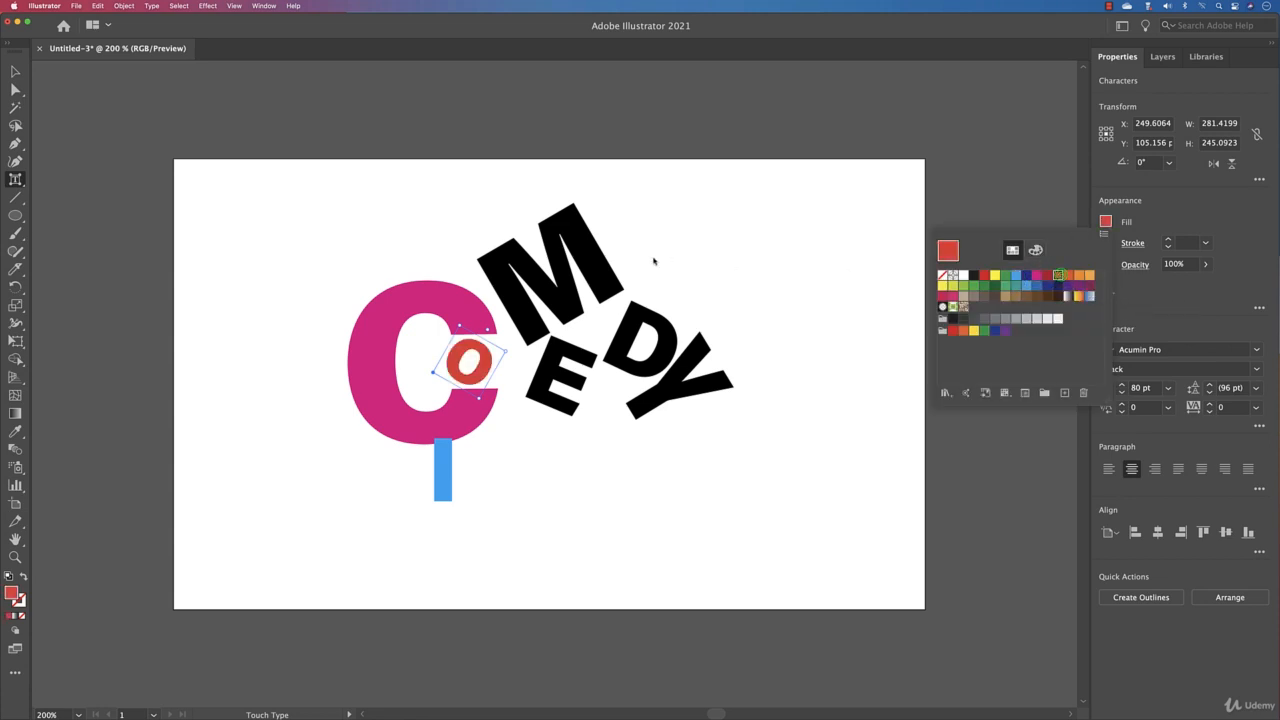
- Select the letter M on its own and fill it with green
click(588, 260)
click(568, 300)
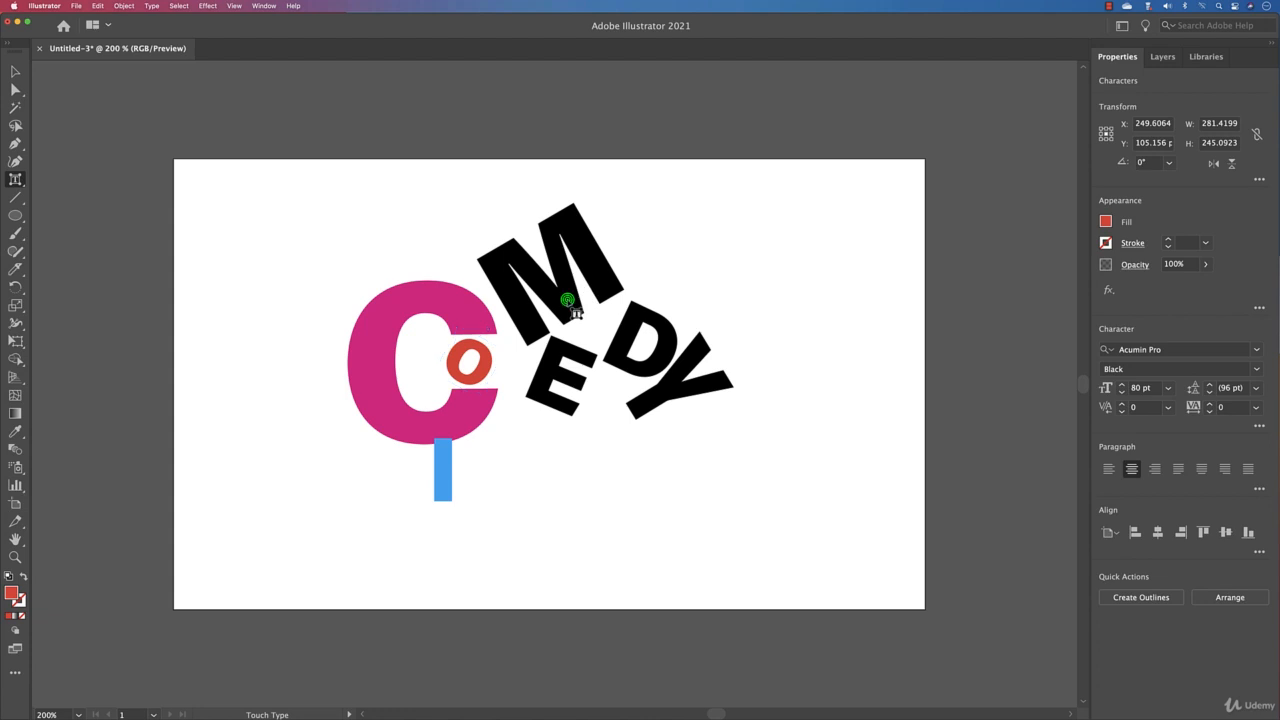
click(509, 327)
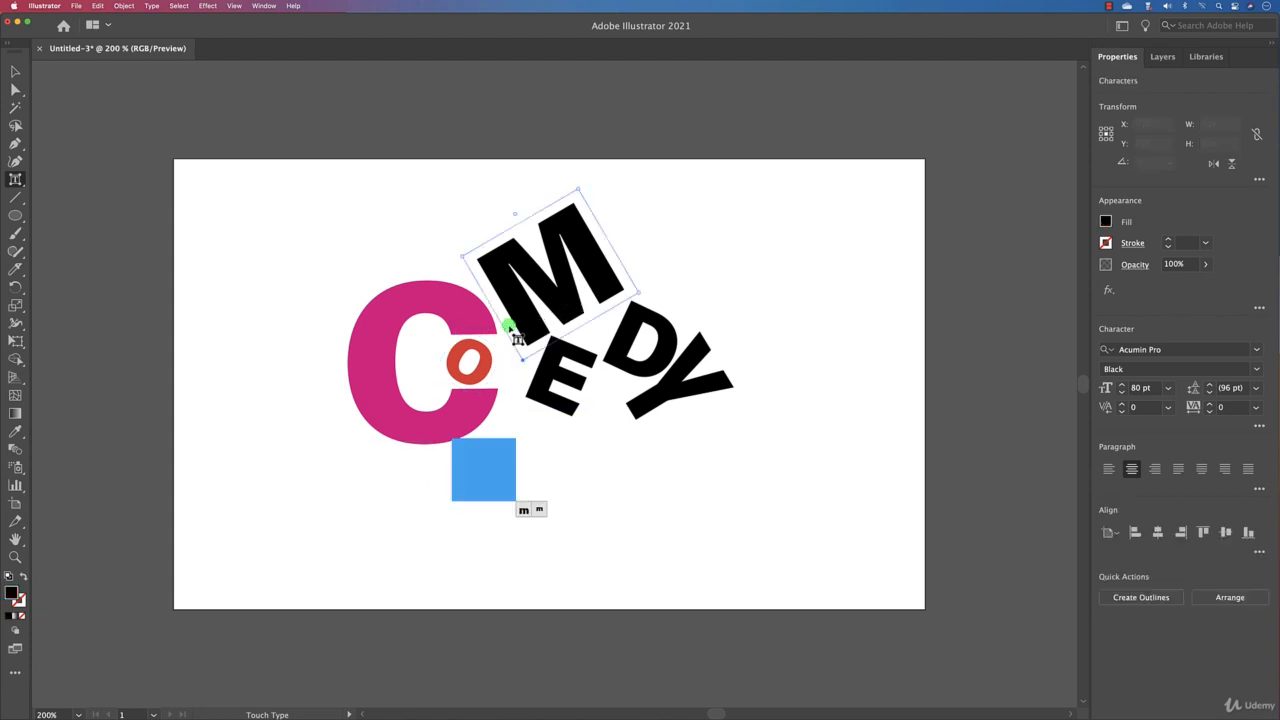
click(1105, 222)
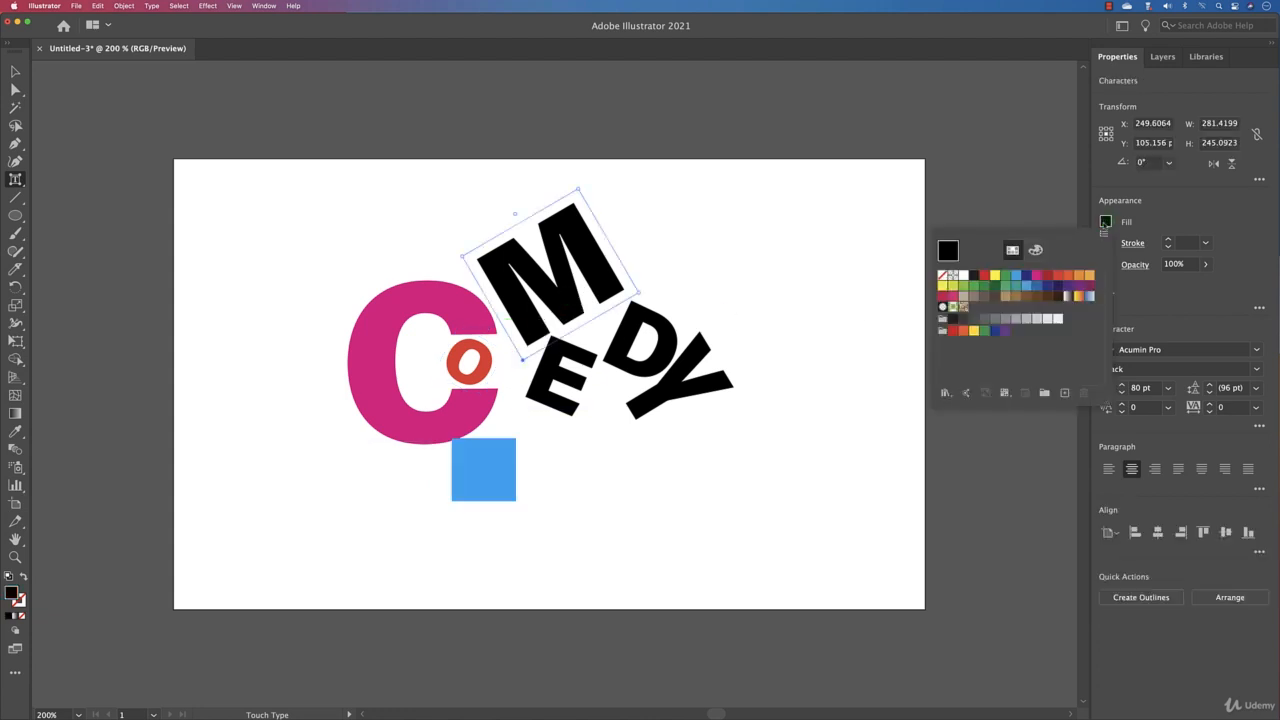
click(1005, 275)
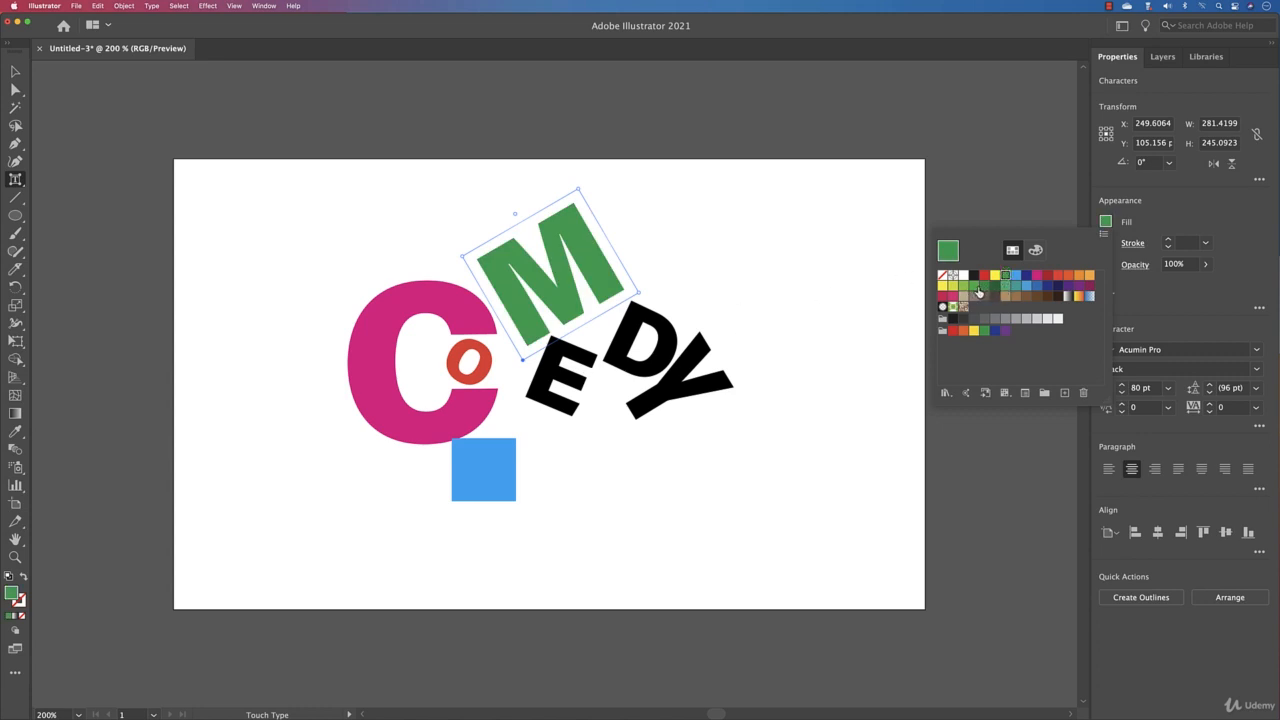
- Try a magenta fill on the letter E, and settle on dark red
click(571, 418)
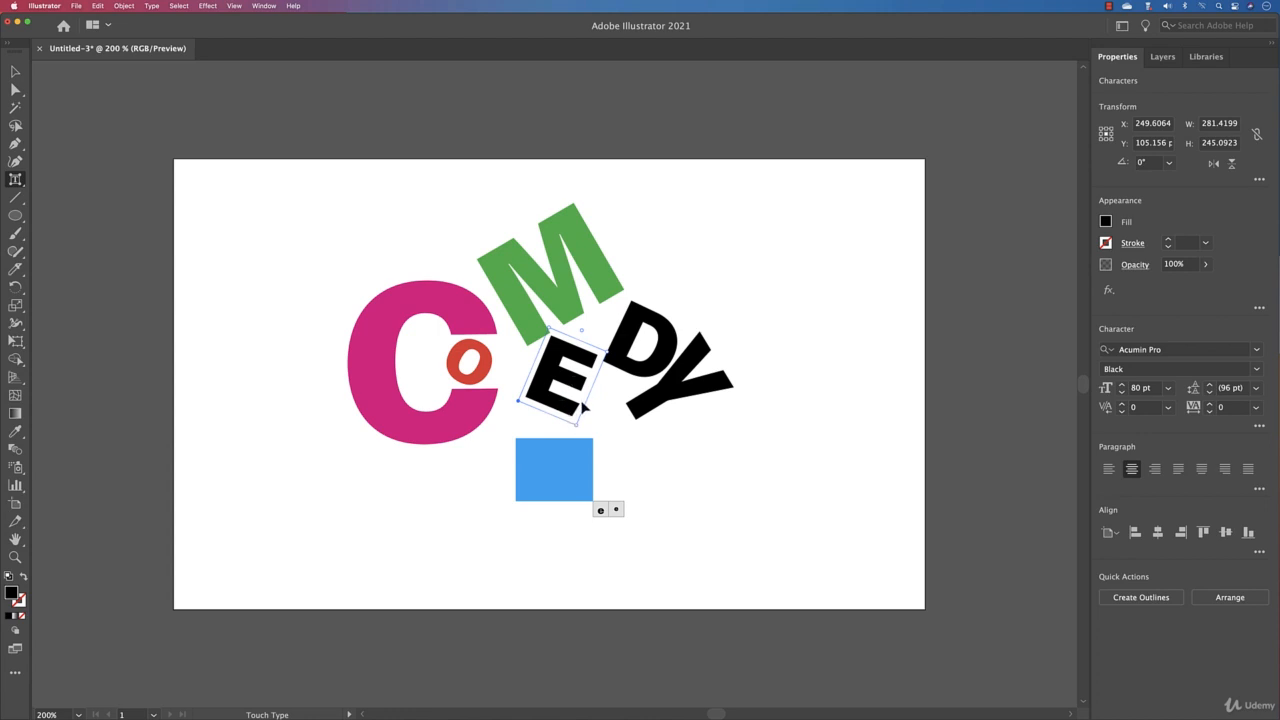
click(1106, 222)
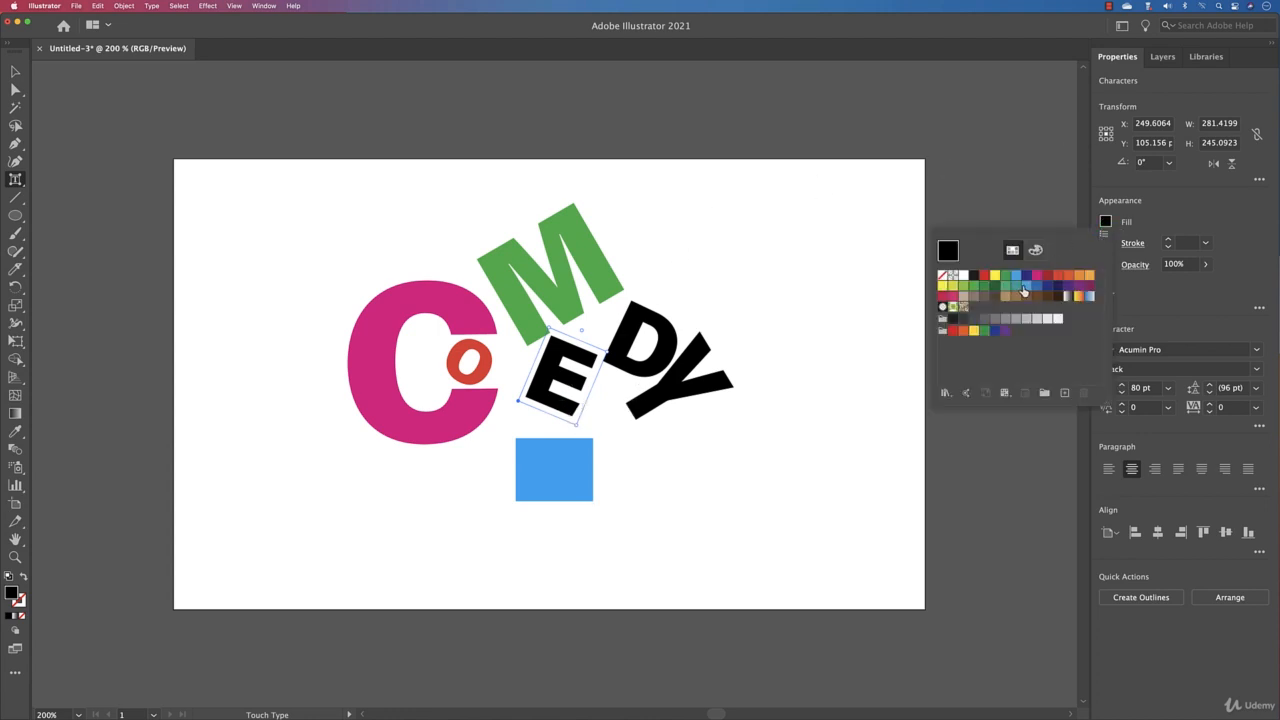
click(1037, 274)
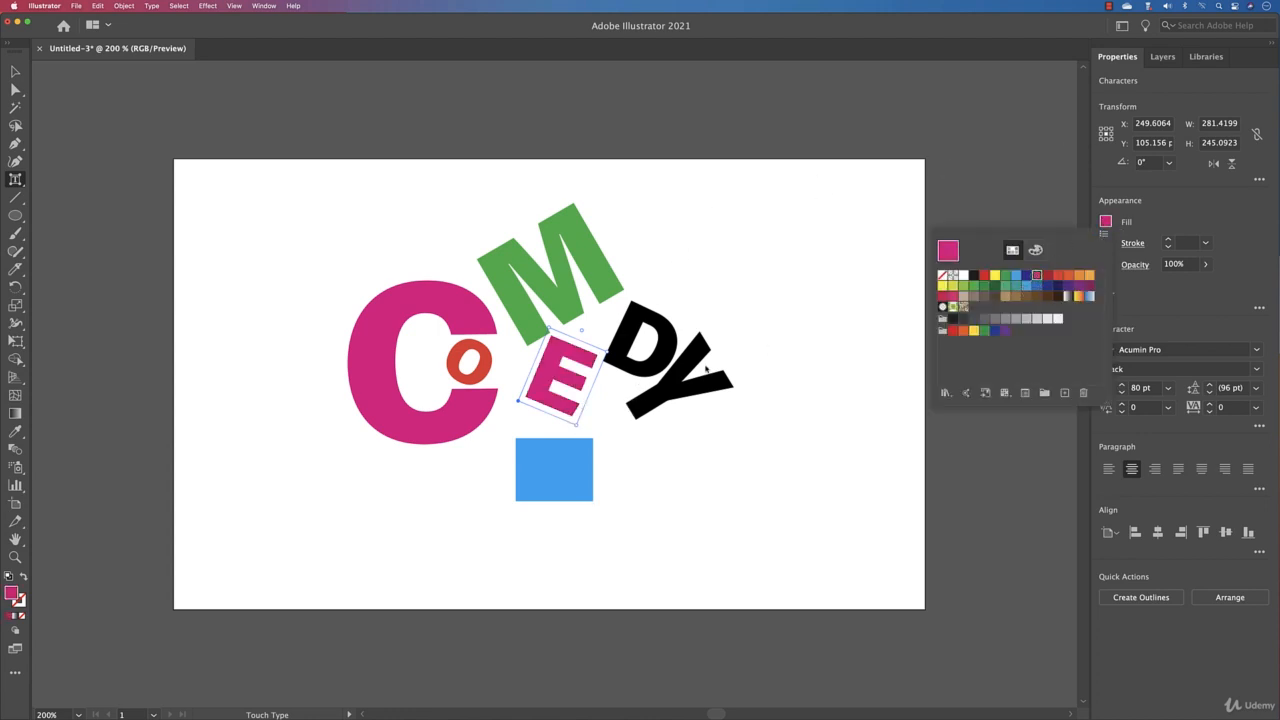
click(1050, 279)
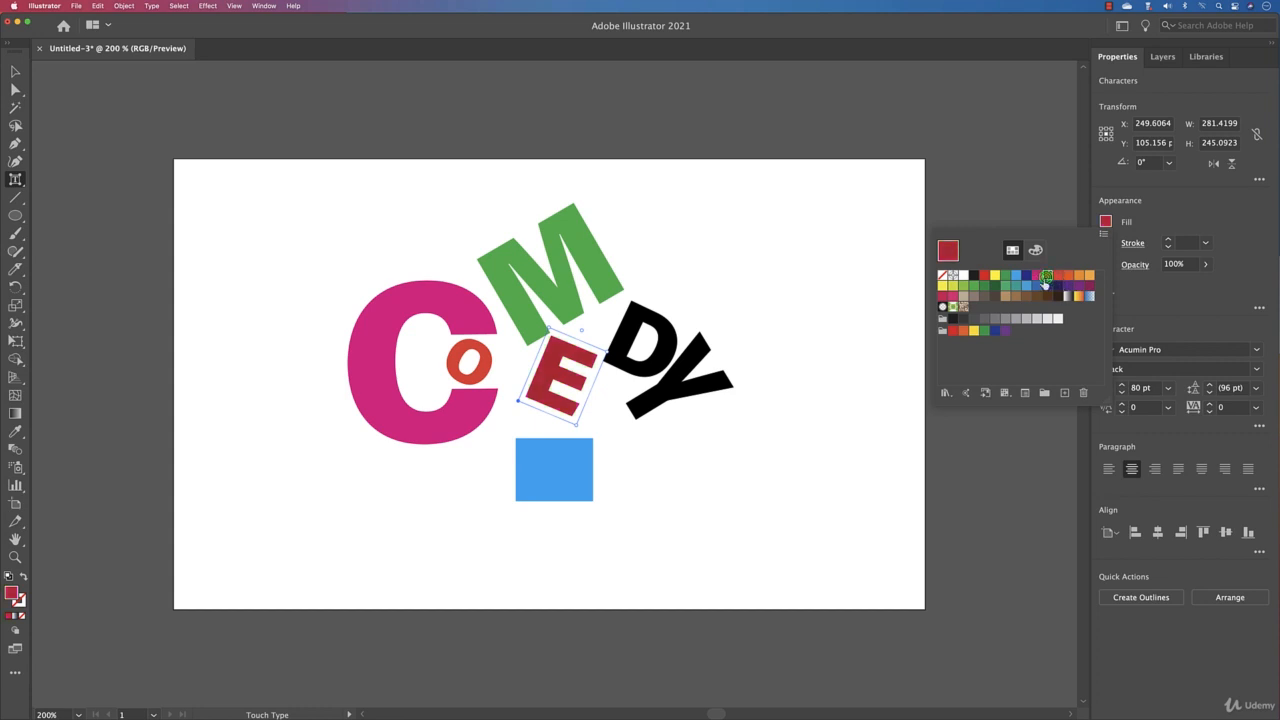
- Try a yellow fill on the letter Y, and settle on dark navy blue
click(650, 360)
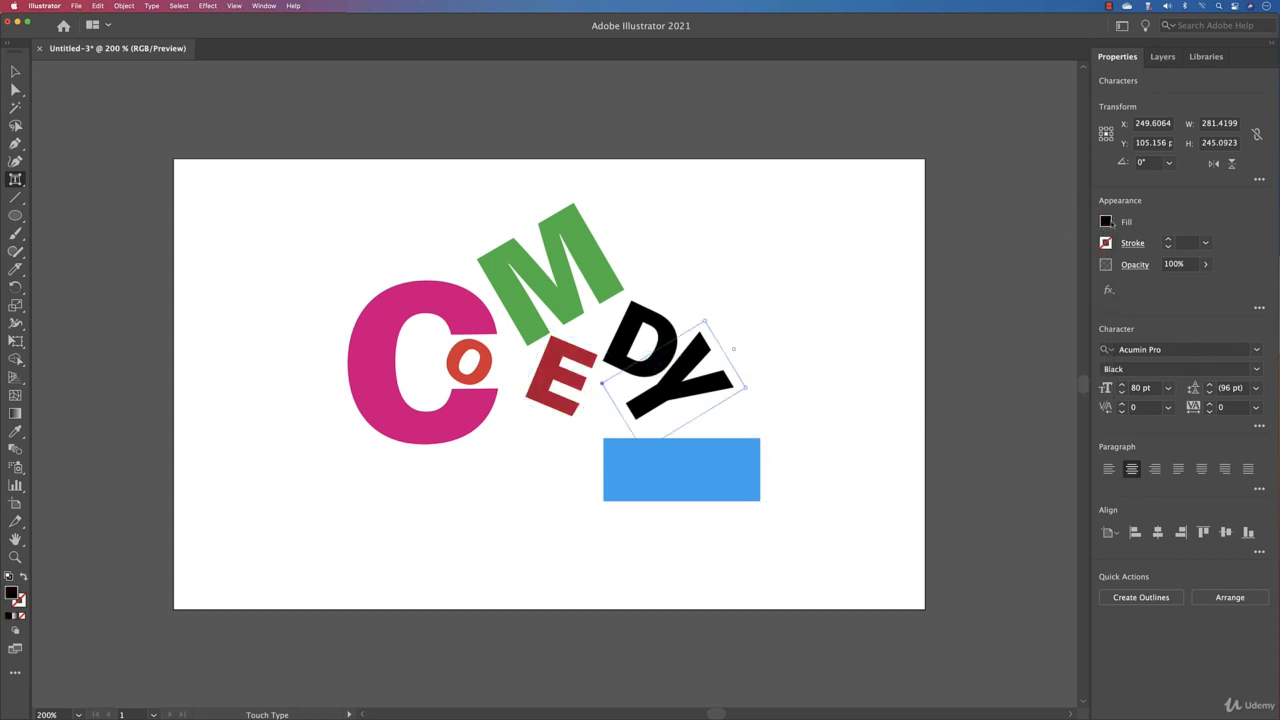
click(1106, 222)
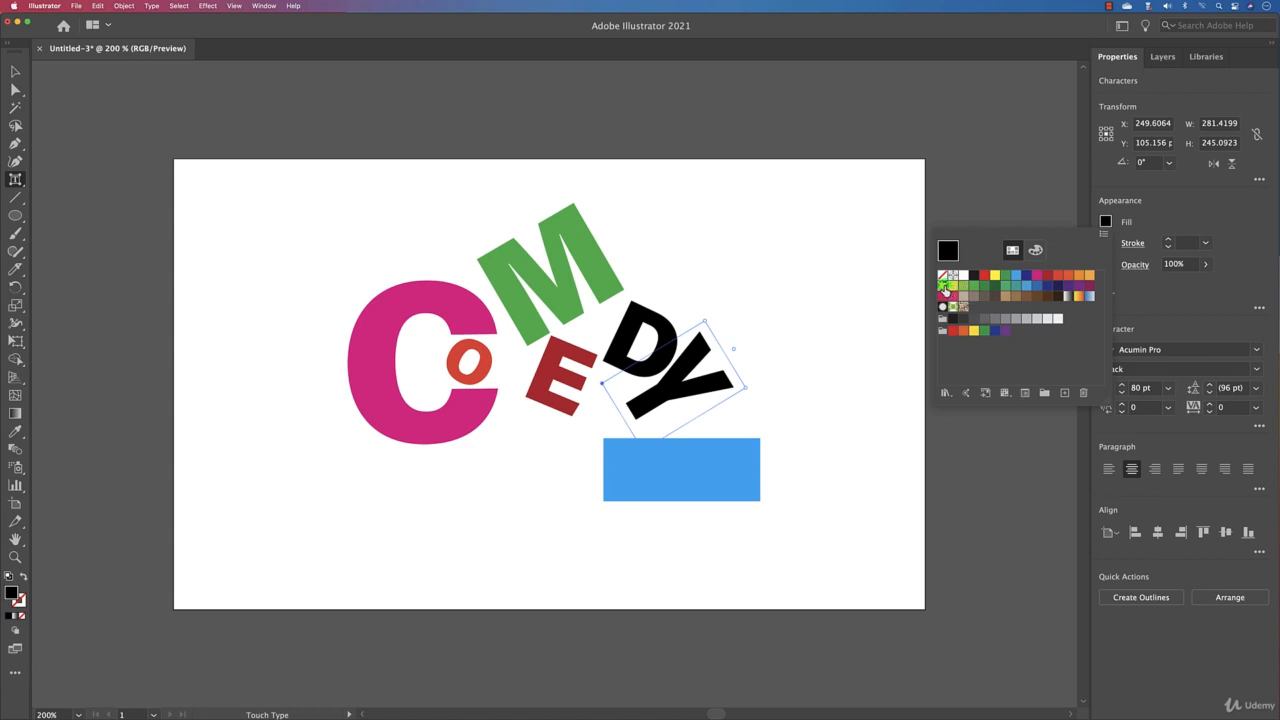
click(942, 285)
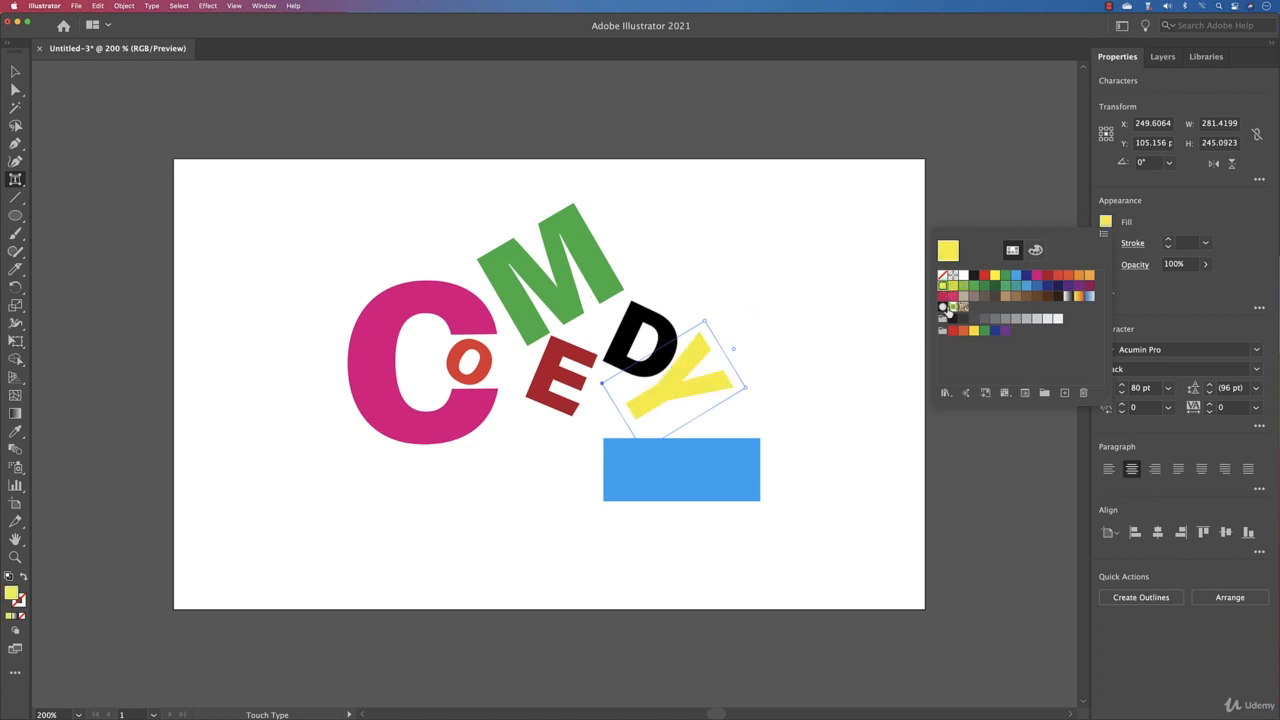
click(1057, 285)
click(700, 291)
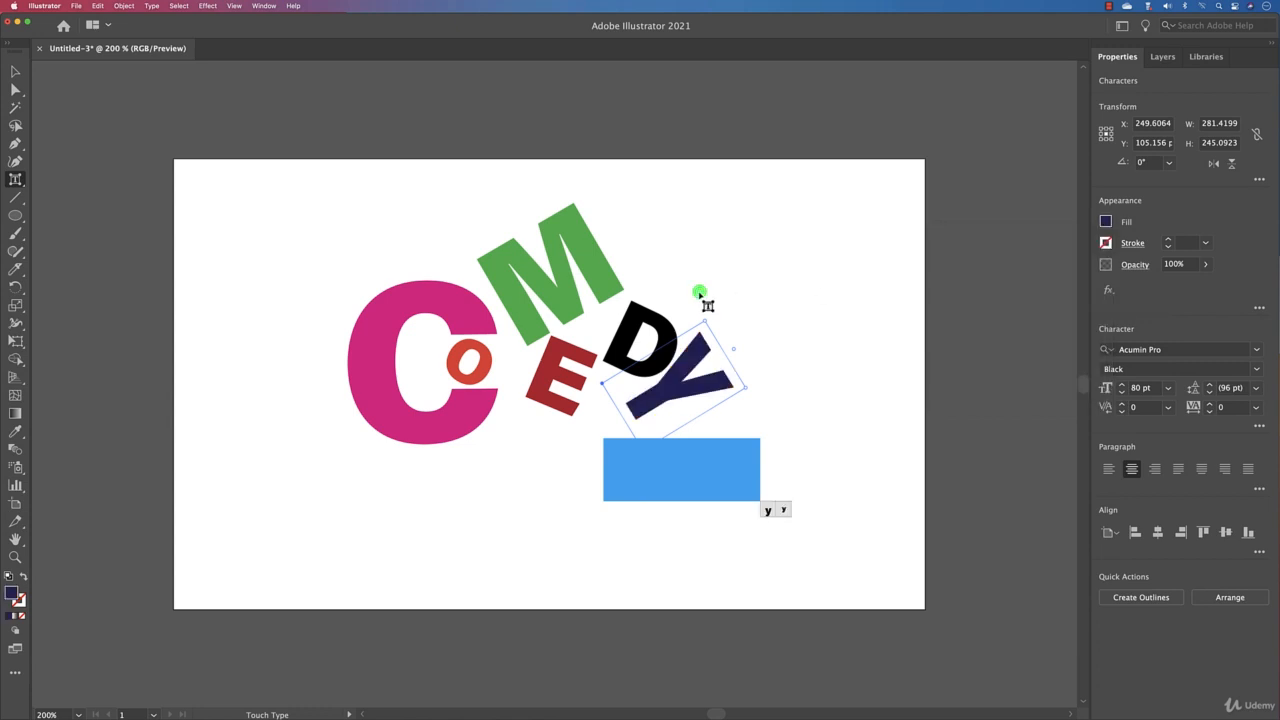
- Select the letter D on its own and fill it with yellow
click(633, 314)
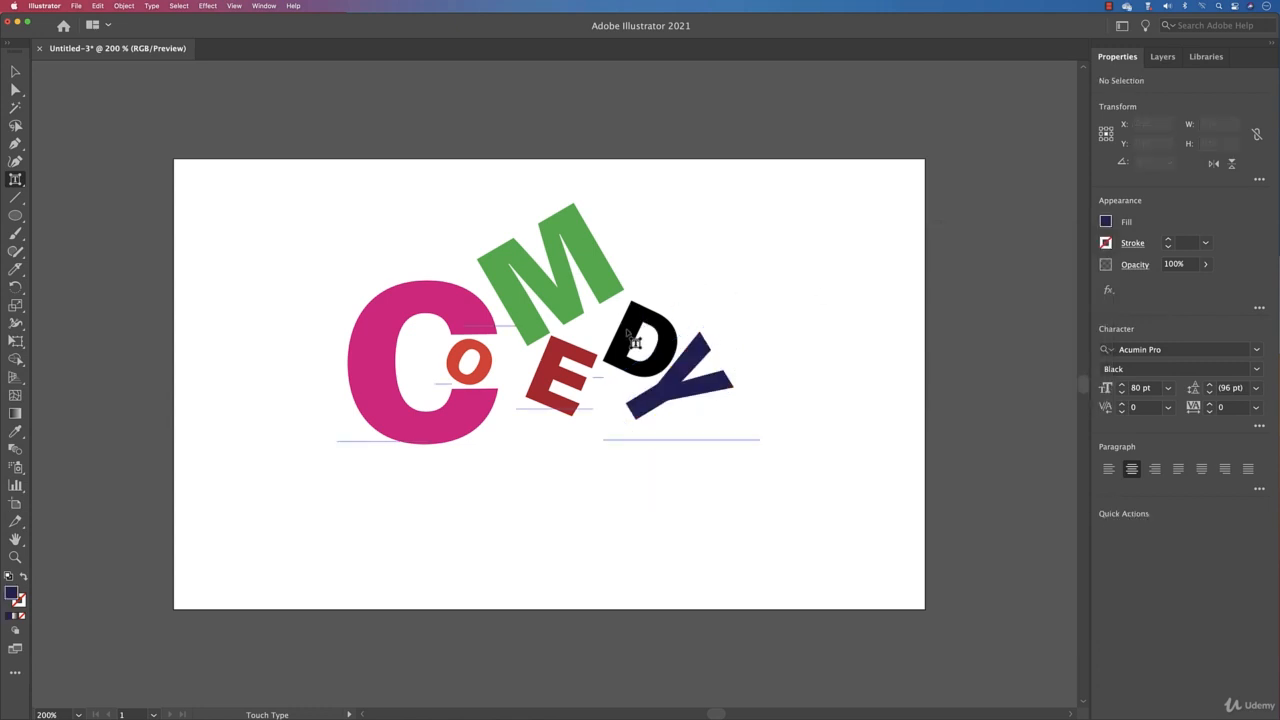
click(604, 382)
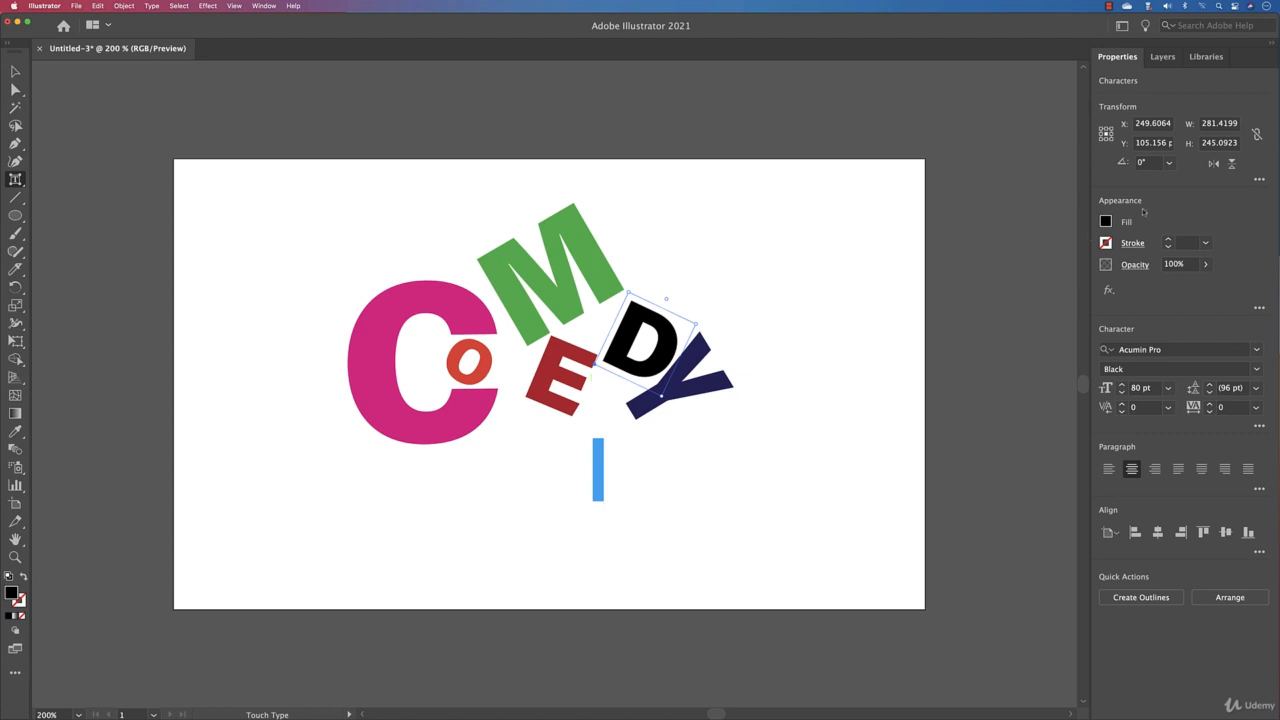
click(1105, 221)
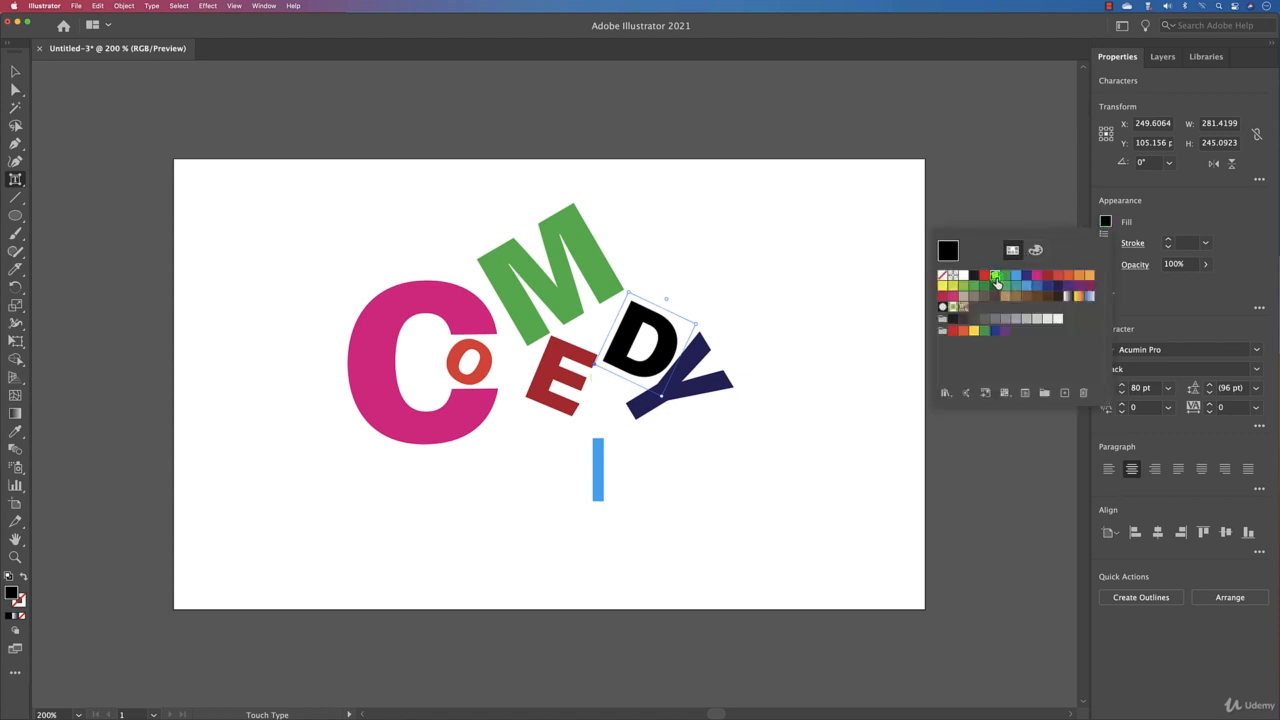
click(994, 275)
- Select the whole COMEDY text object and give it a 0.5 pt black stroke
click(15, 71)
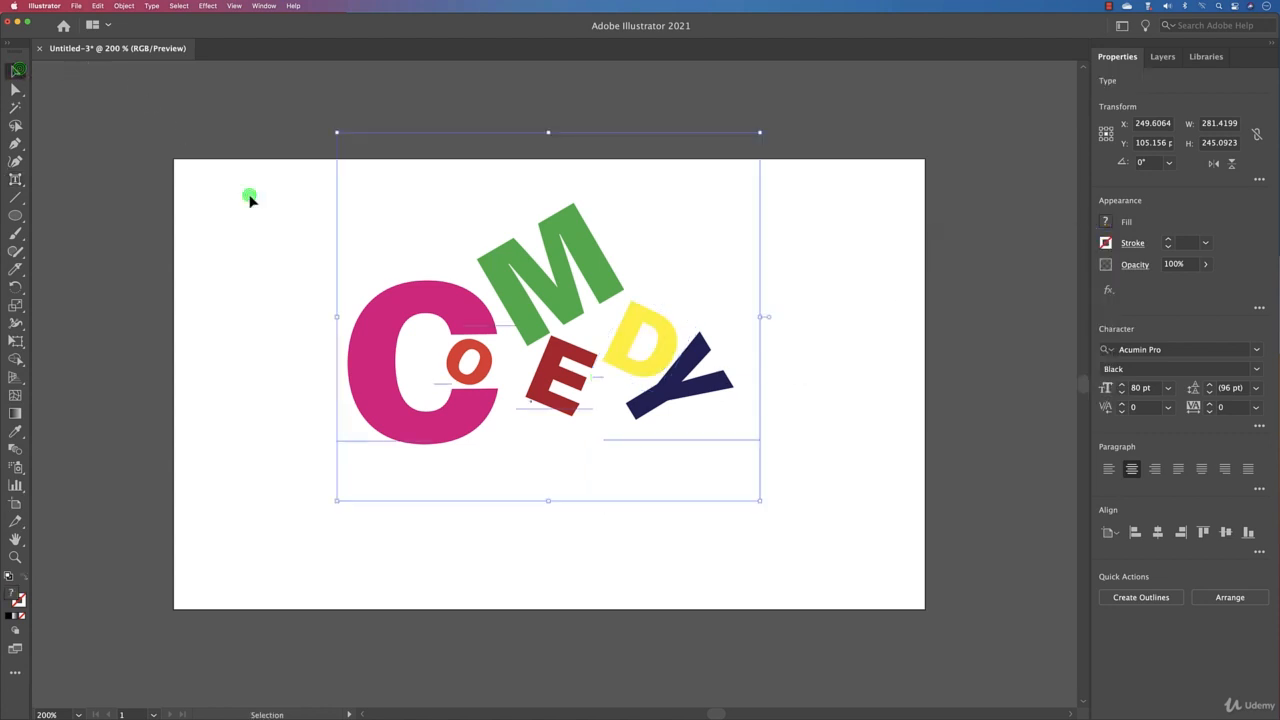
click(251, 198)
click(383, 303)
click(1169, 242)
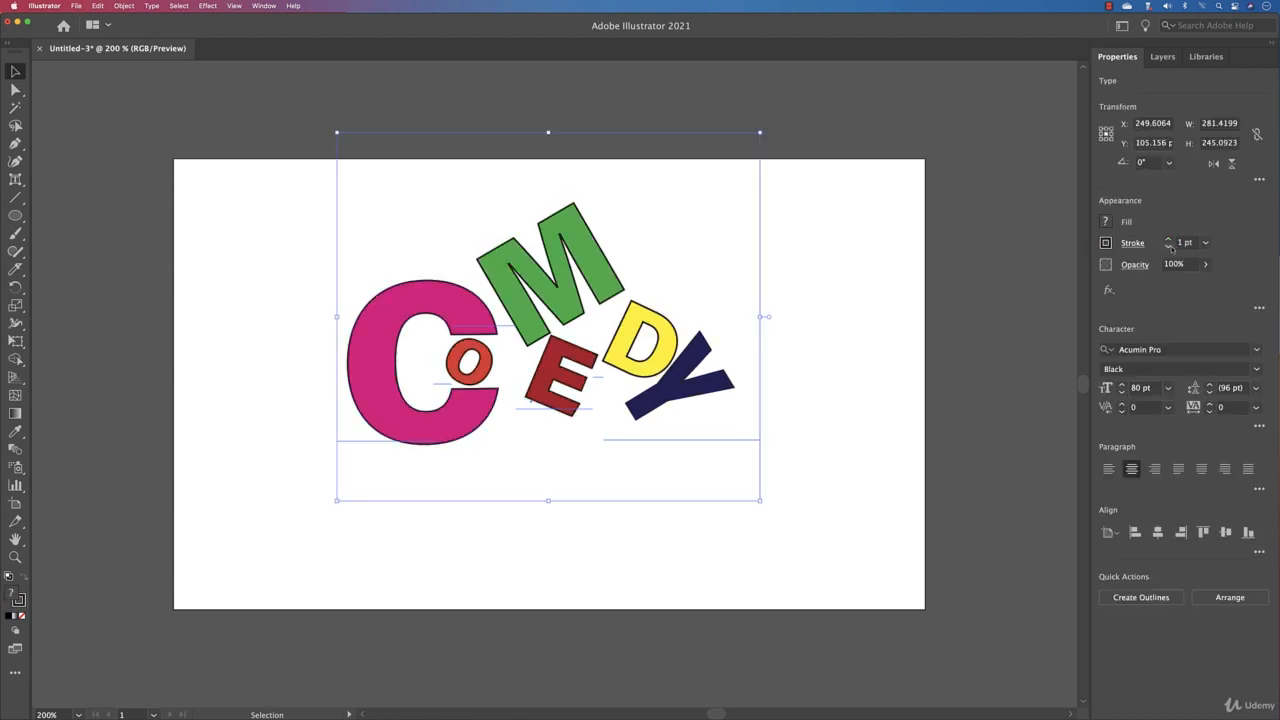
click(1168, 246)
click(1168, 246)
click(1168, 246)
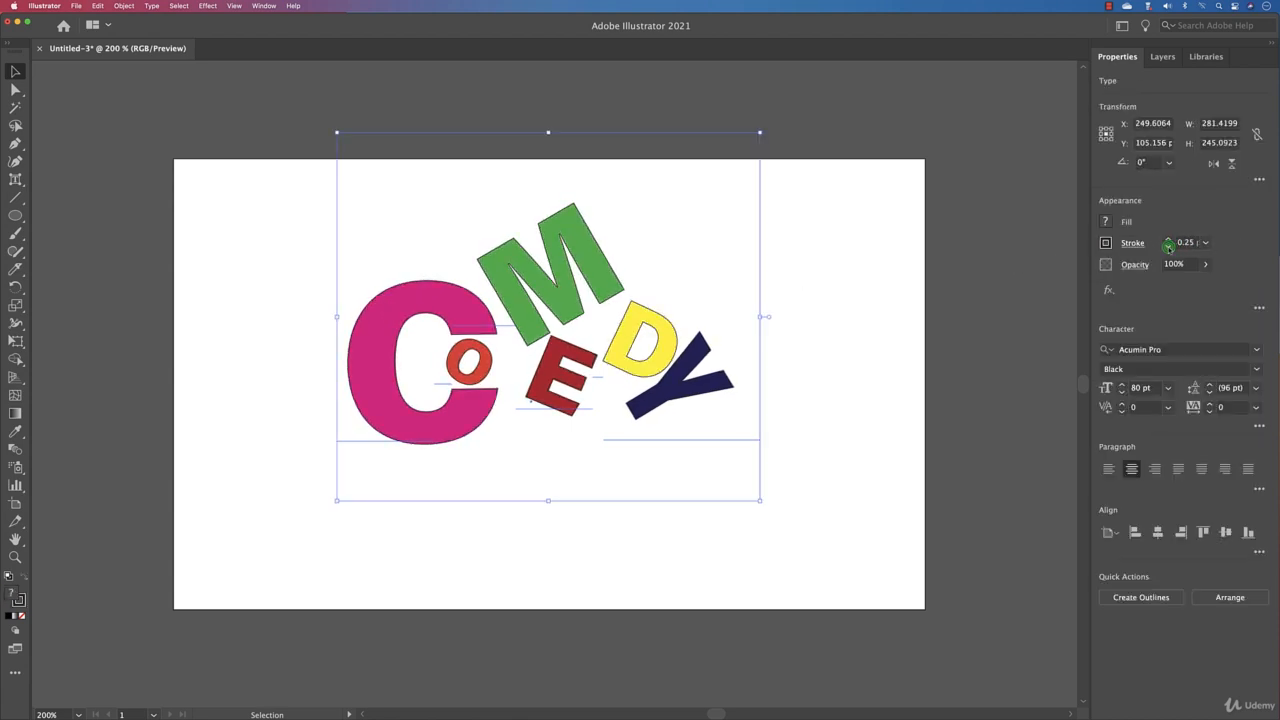
click(1169, 240)
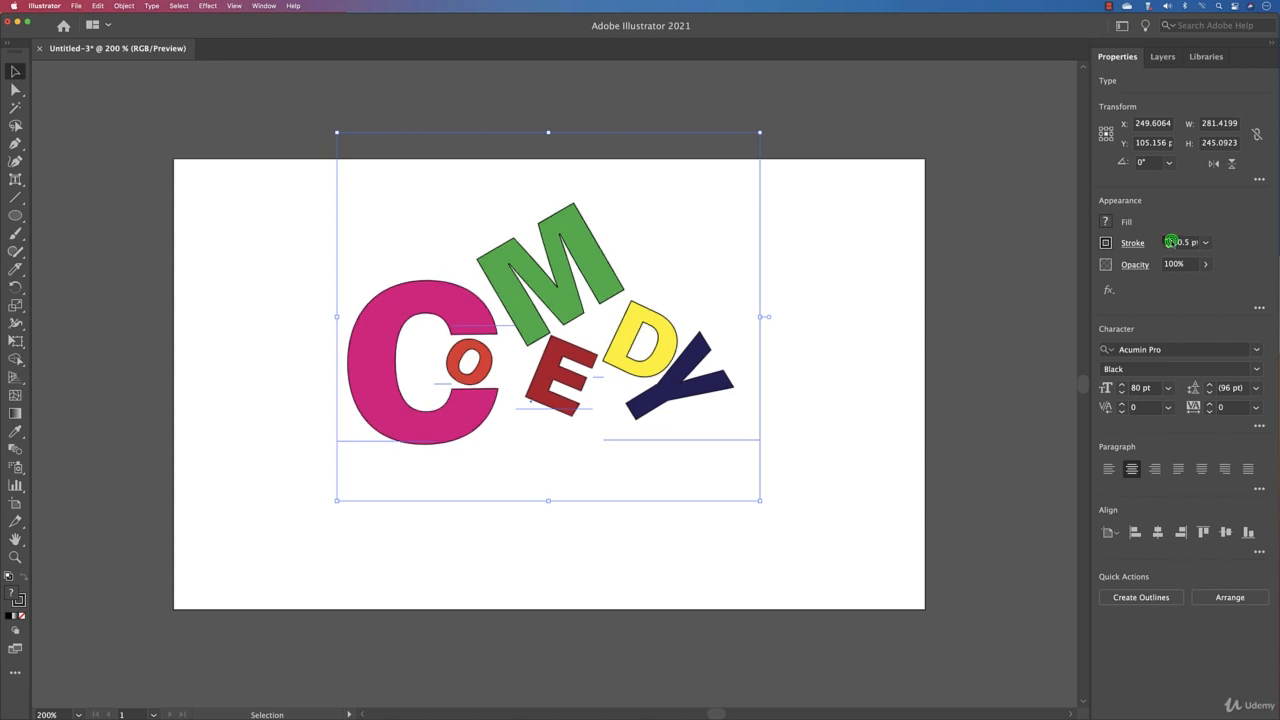
- Try a 4 pt stroke on the COMEDY text, reduce it, and settle on a 2 pt outline
click(1169, 240)
click(1169, 240)
click(1169, 240)
click(1169, 240)
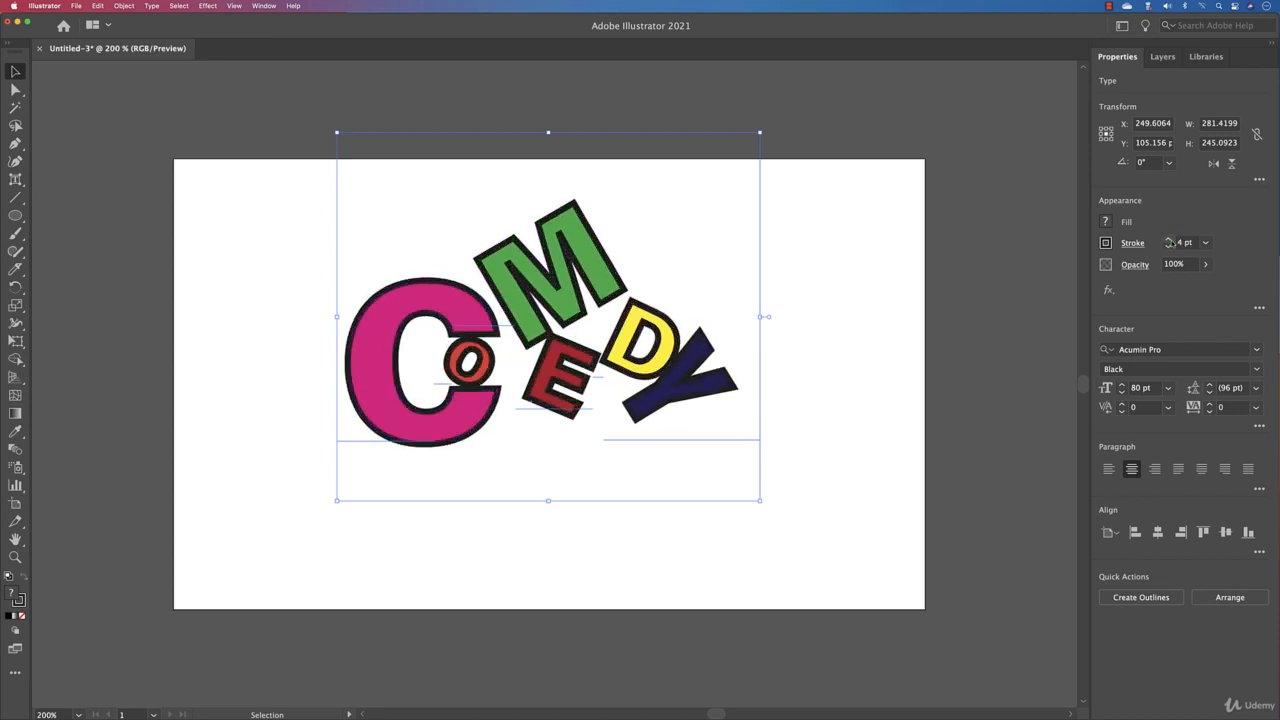
click(1168, 246)
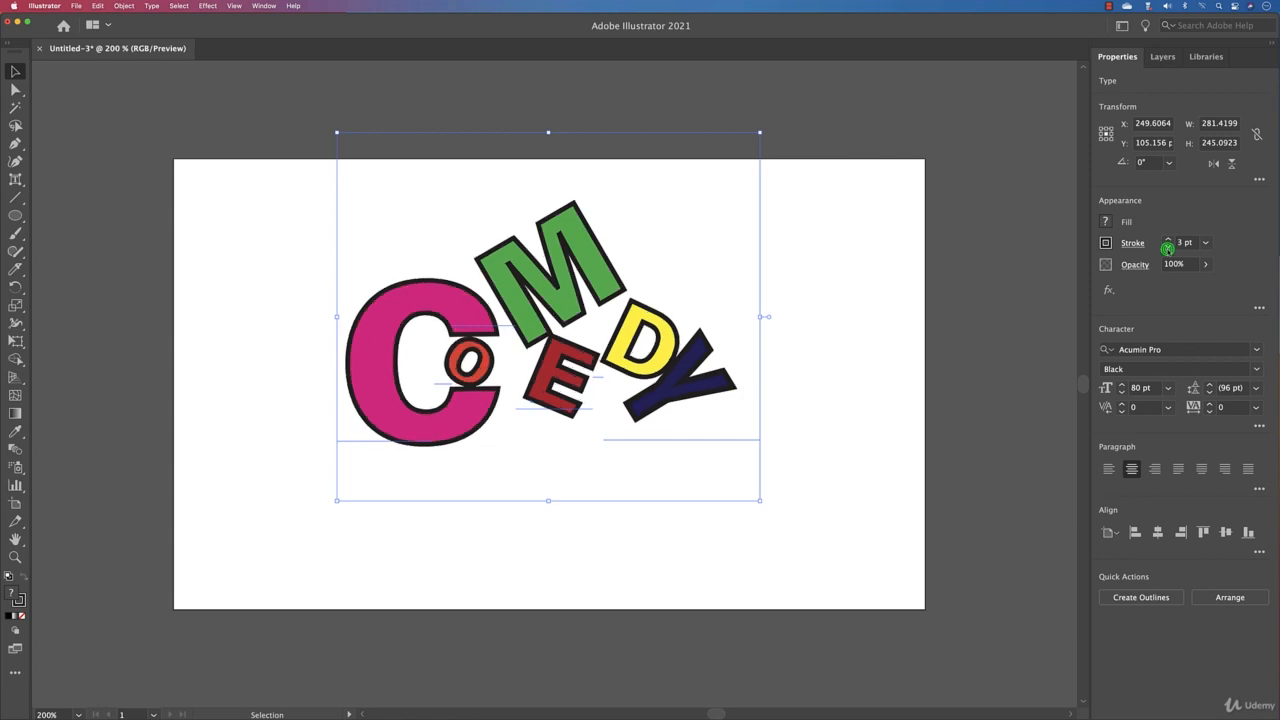
click(1168, 246)
click(1168, 246)
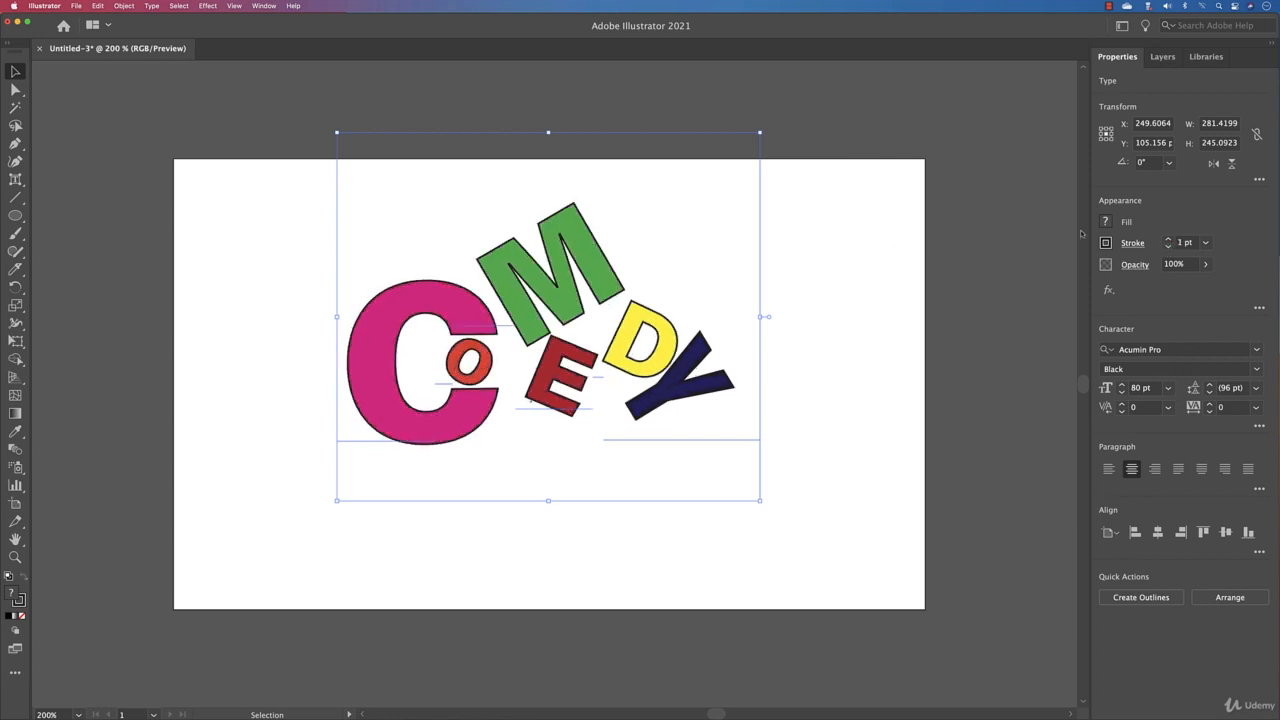
click(866, 246)
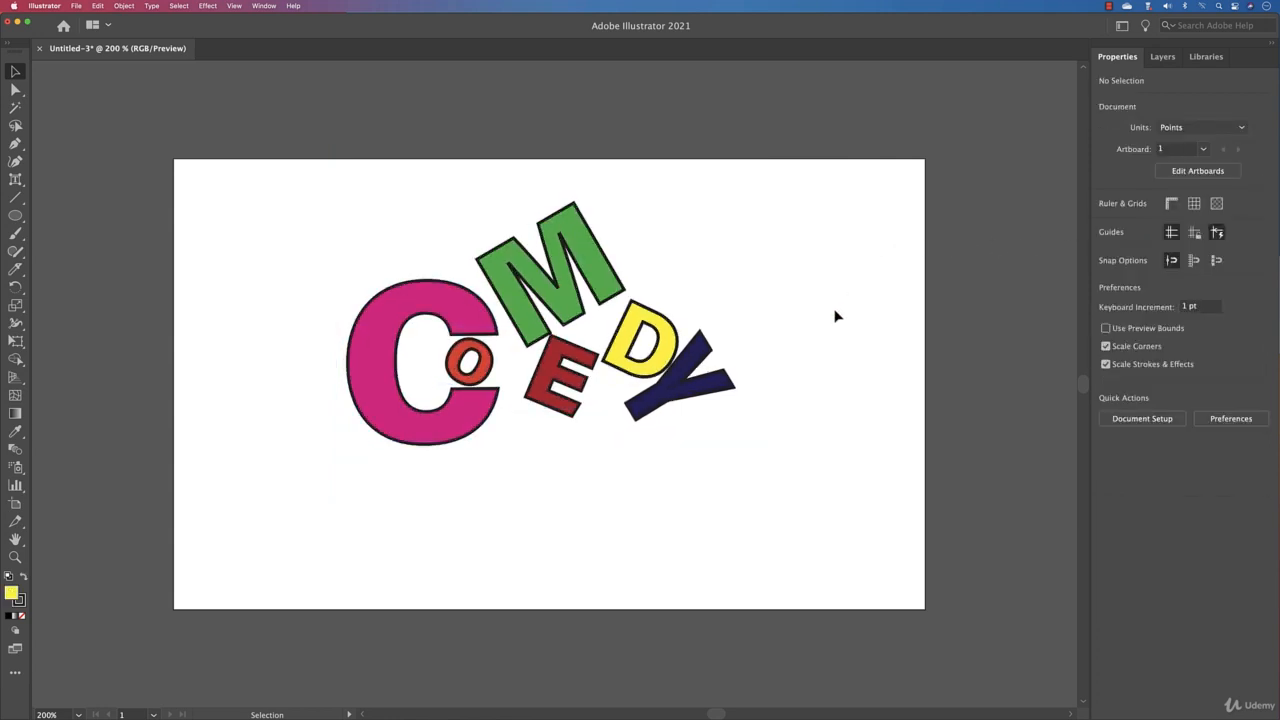
- Nudge the COMEDY text slightly and move its letter Y a little lower with the Touch Type tool
click(722, 390)
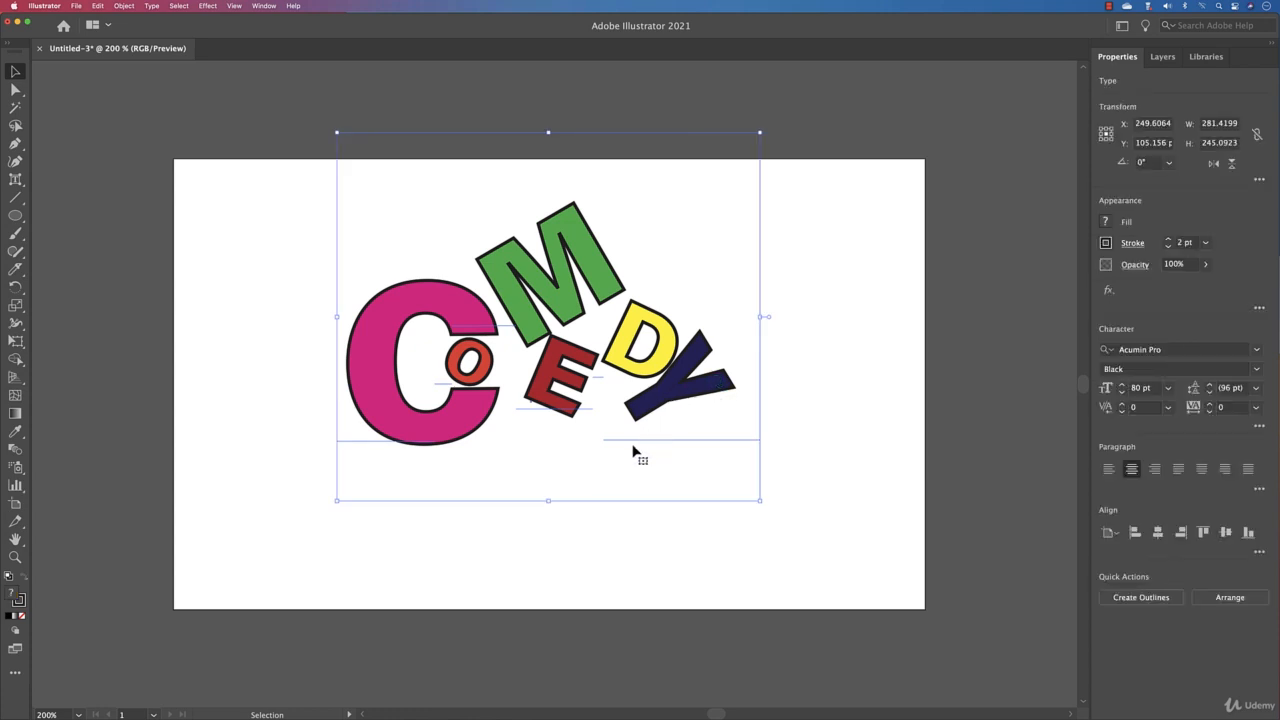
drag(635, 446, 634, 447)
click(15, 179)
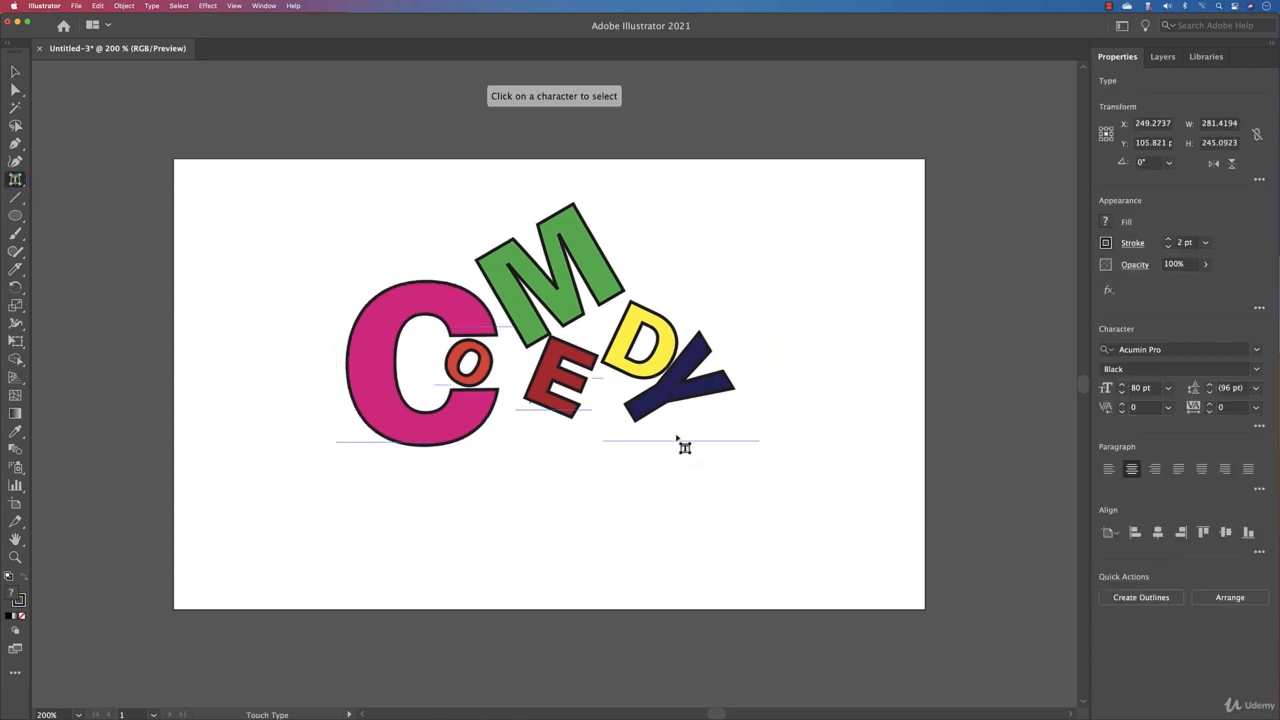
click(680, 398)
drag(680, 398, 681, 406)
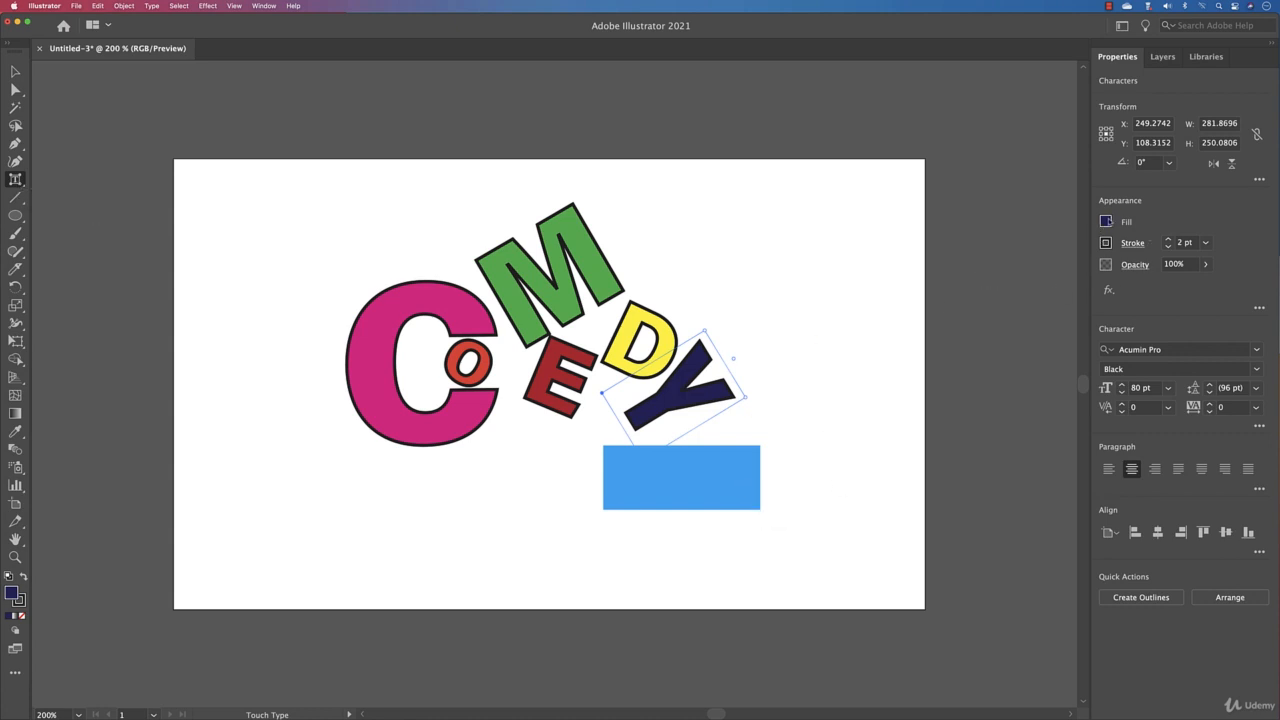
- Change the fill of the letter Y to purple and deselect the text
click(1105, 221)
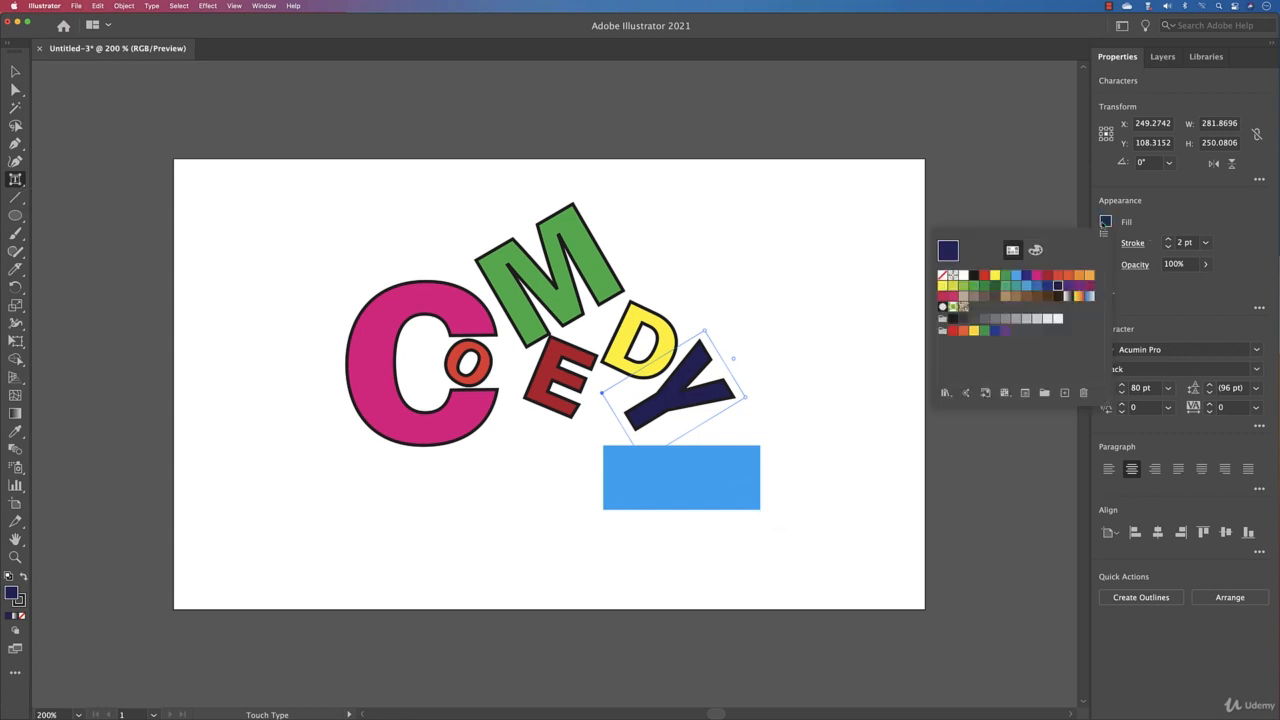
click(1088, 288)
click(1079, 288)
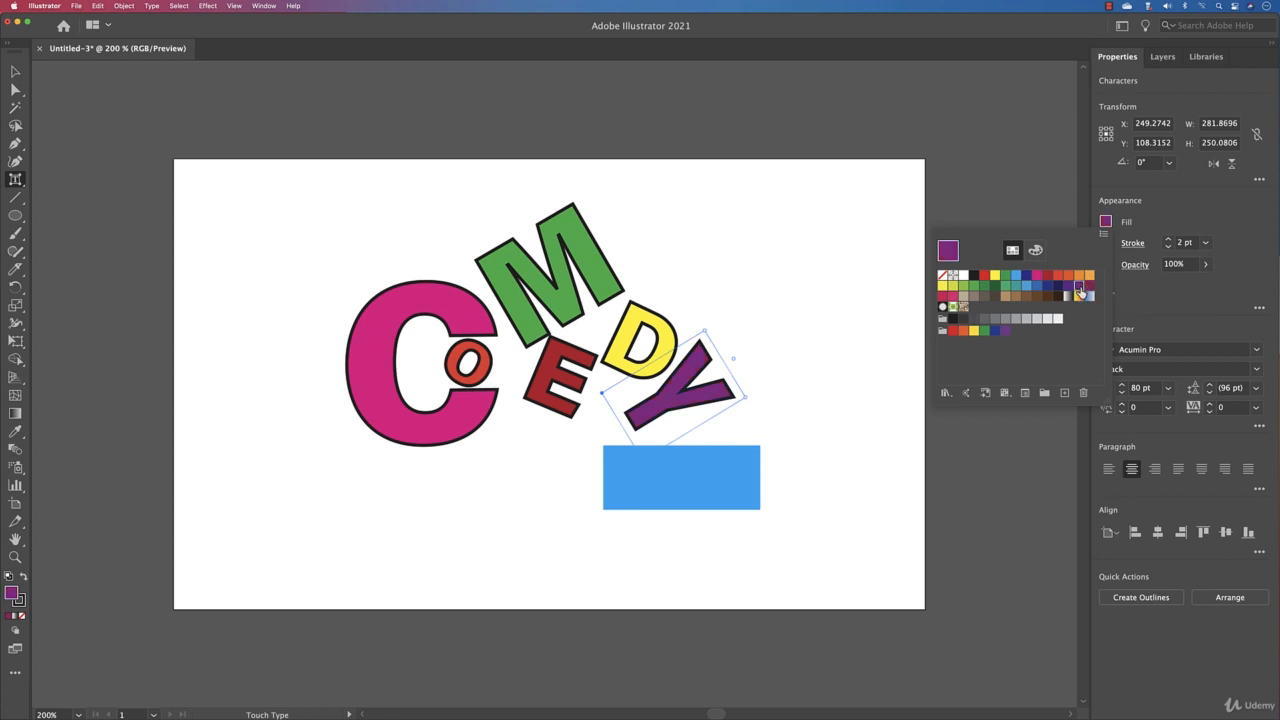
click(903, 296)
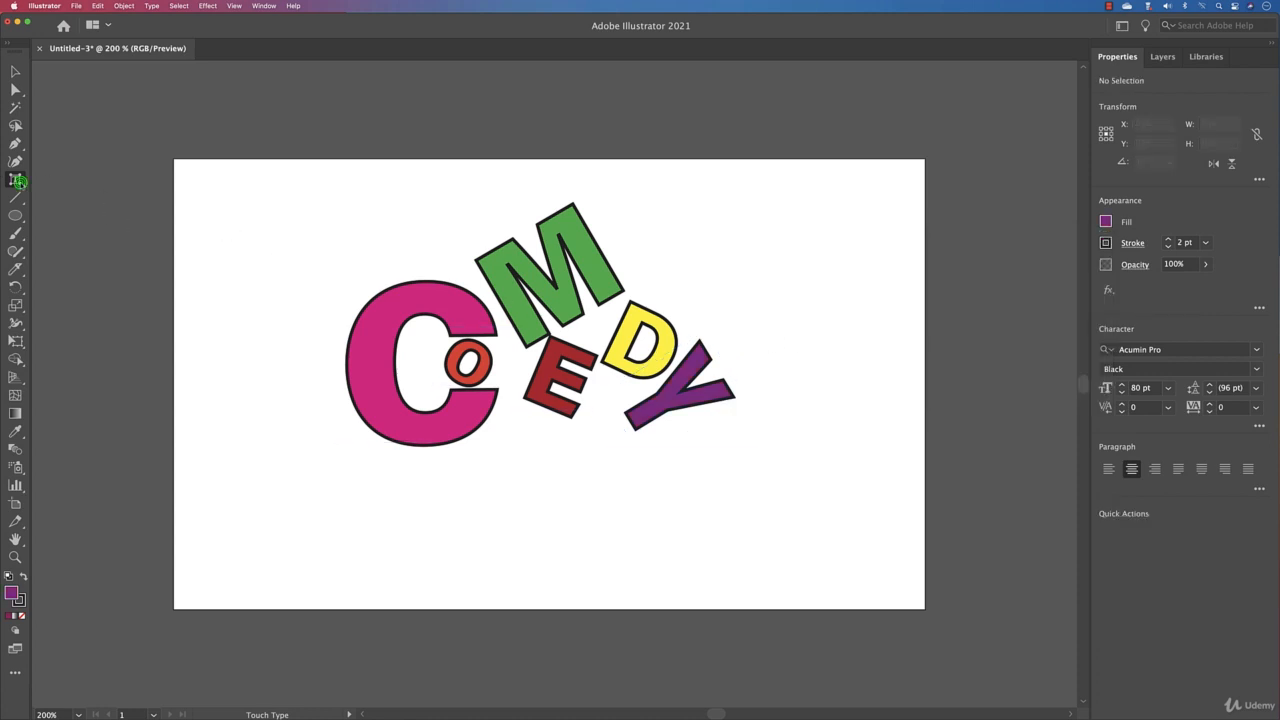
click(18, 181)
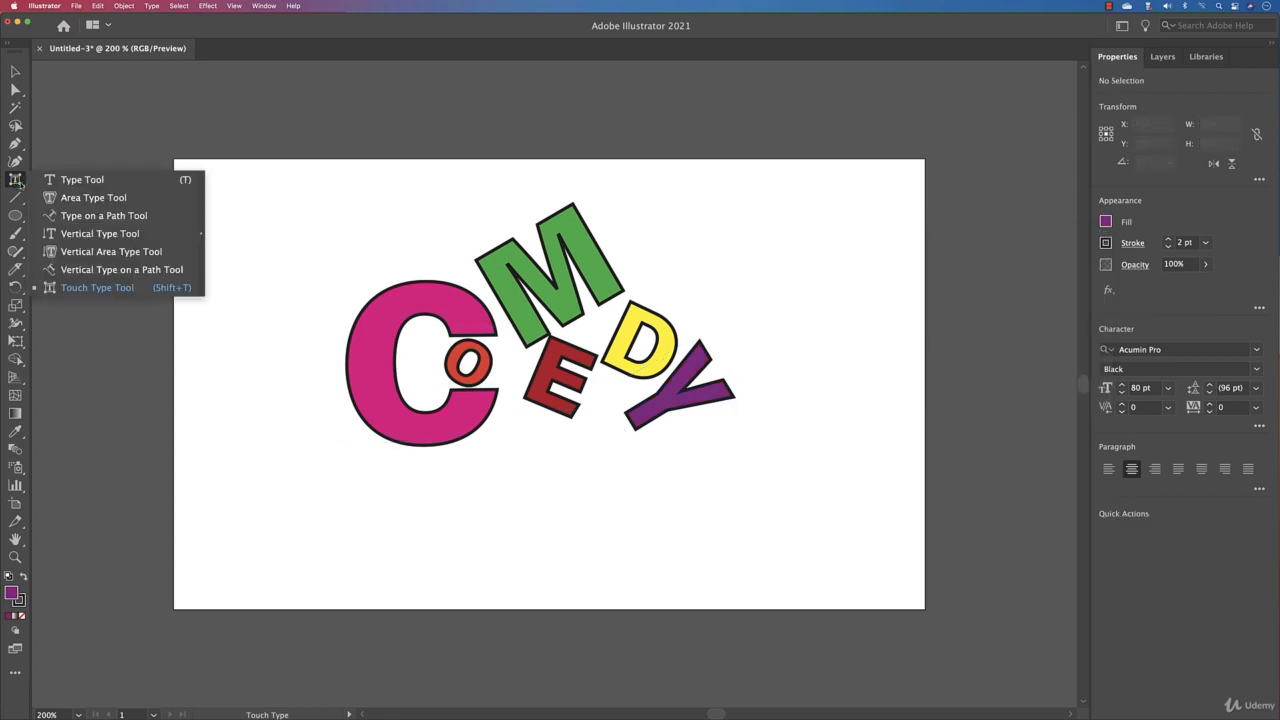
click(127, 290)
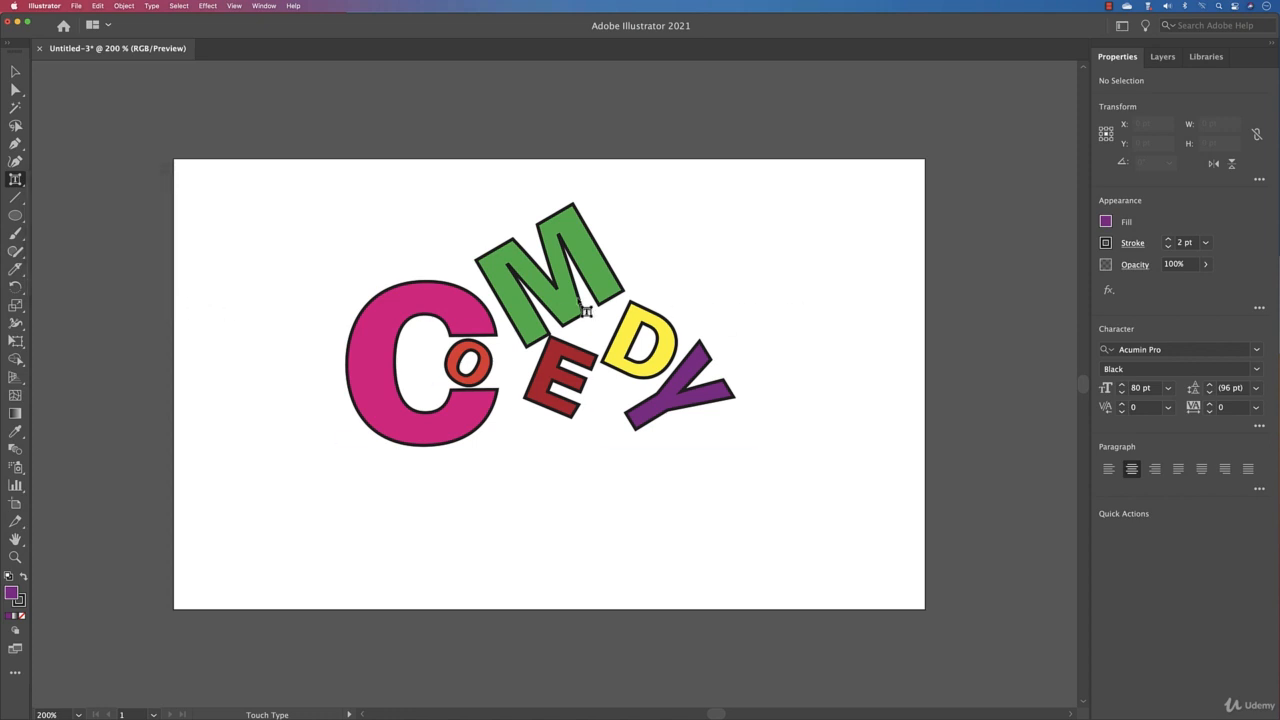
click(209, 263)
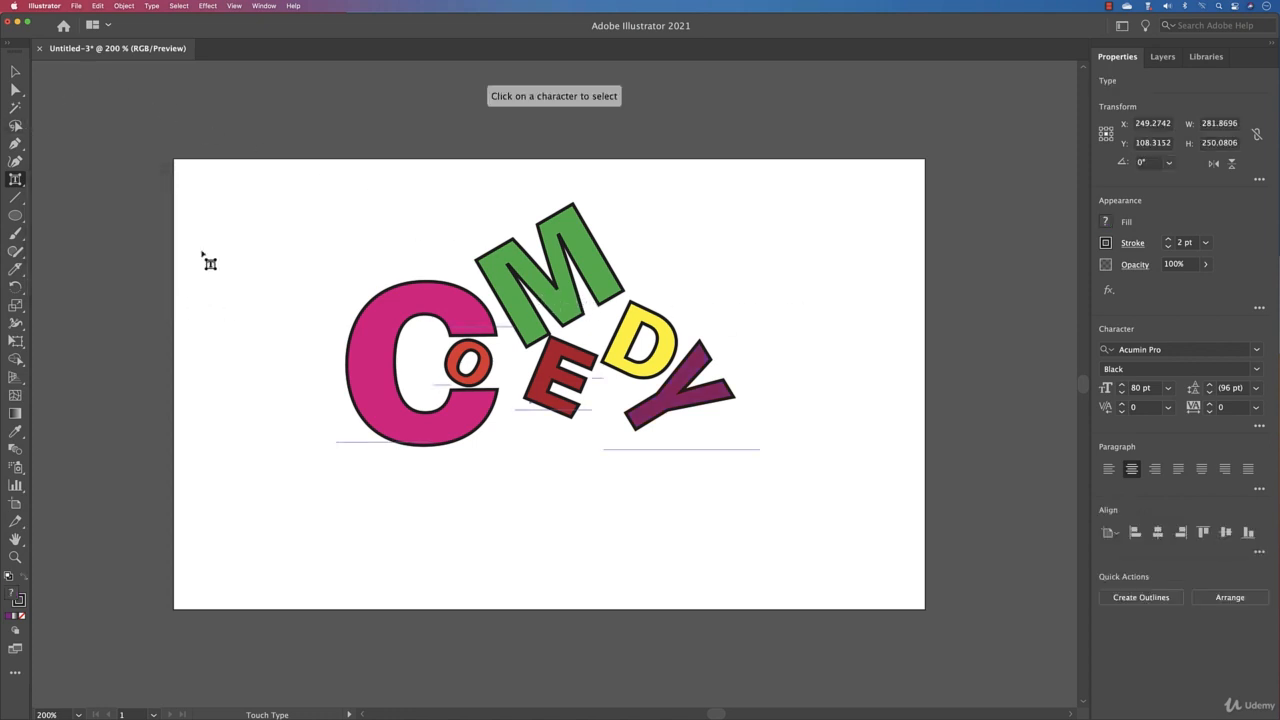
- Try inserting SDSD after the letter M with the Type tool, and delete the added letters
click(15, 179)
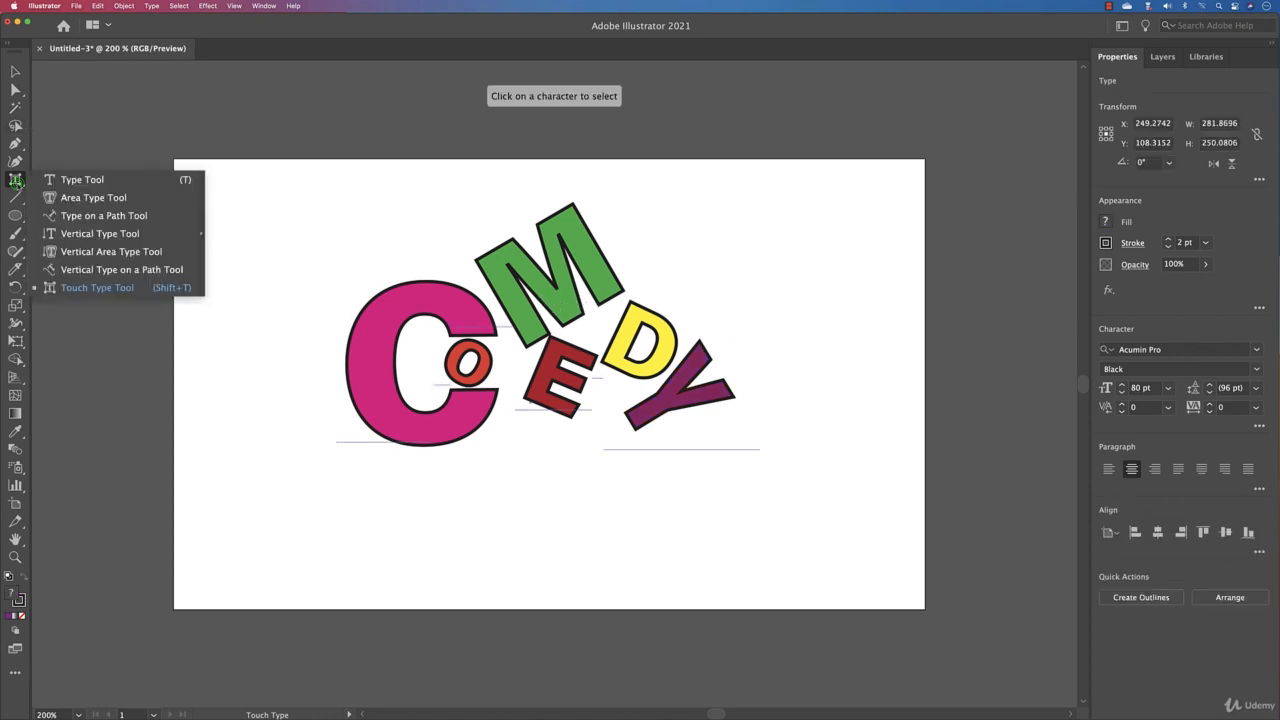
click(95, 185)
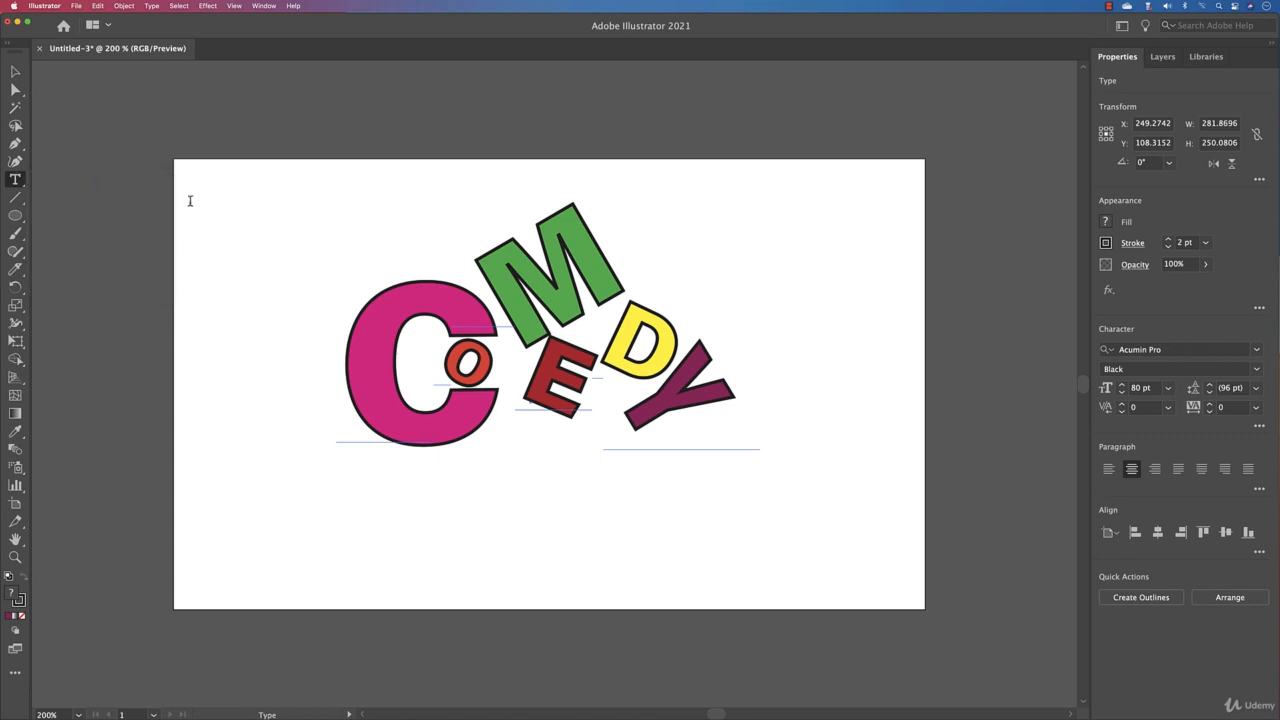
click(506, 306)
text(SD)
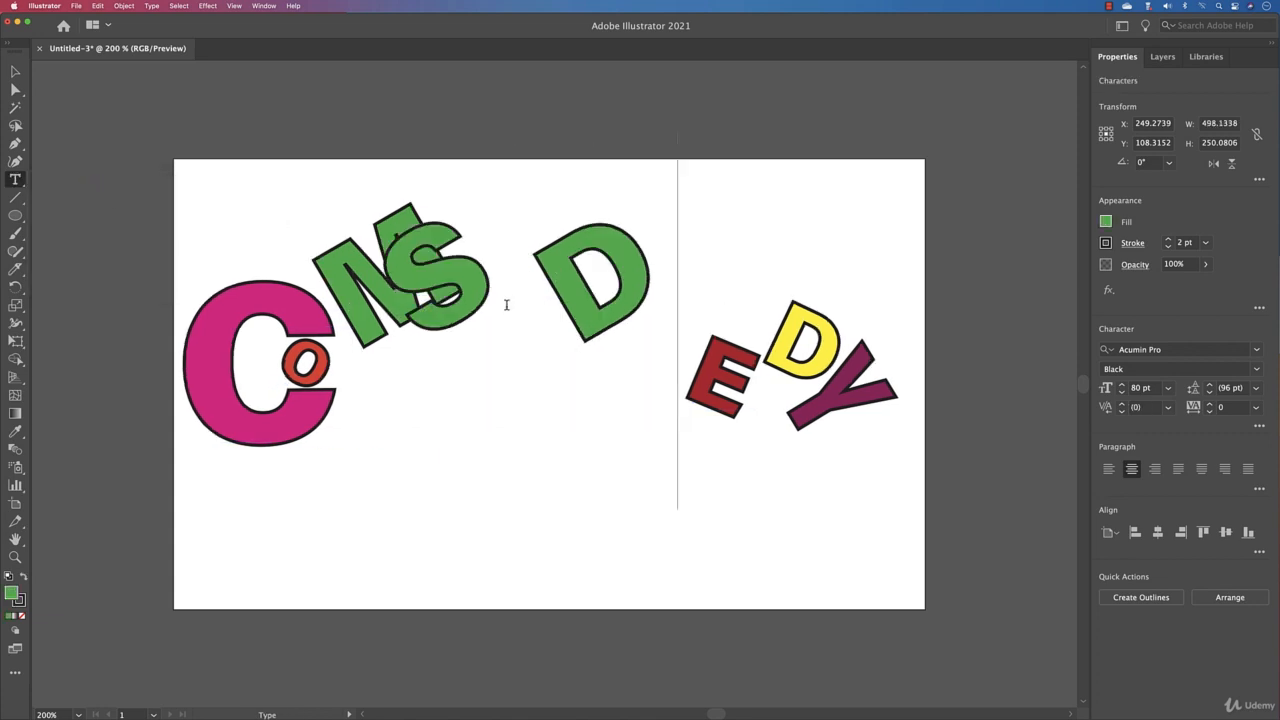
text(SD)
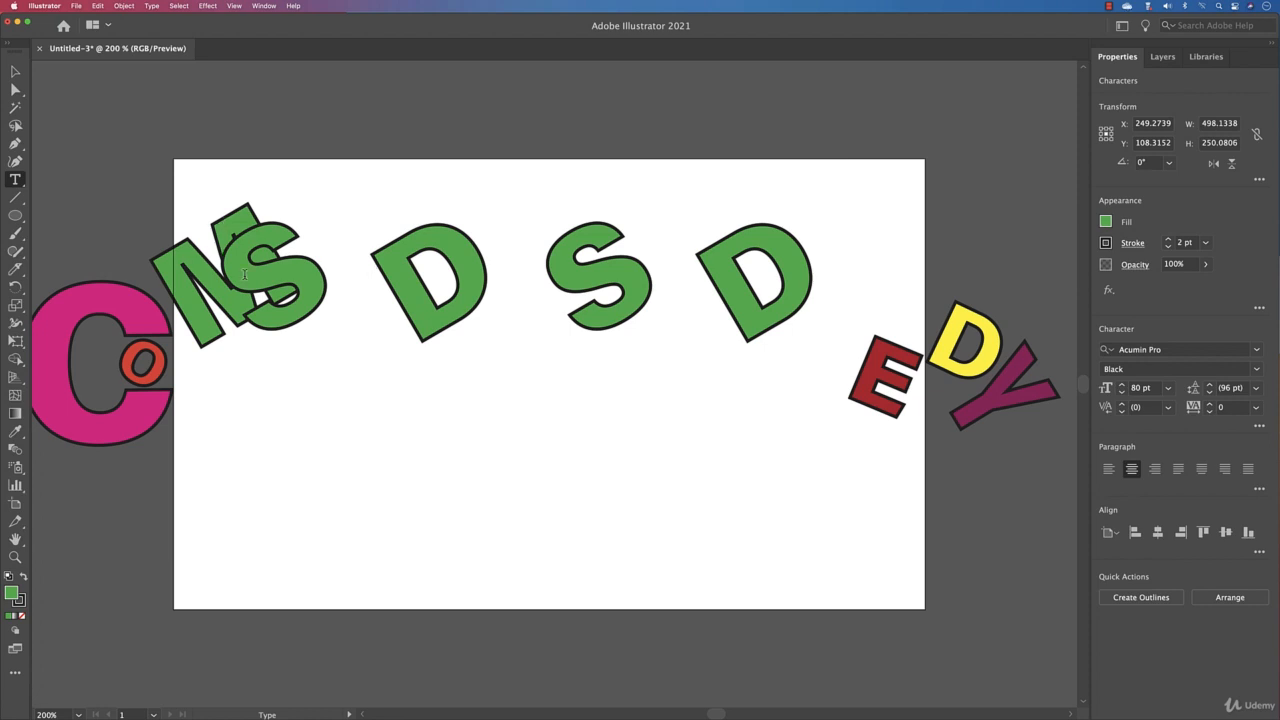
key(BackSpace)
key(BackSpace)
key(BackSpace)
key(BackSpace)
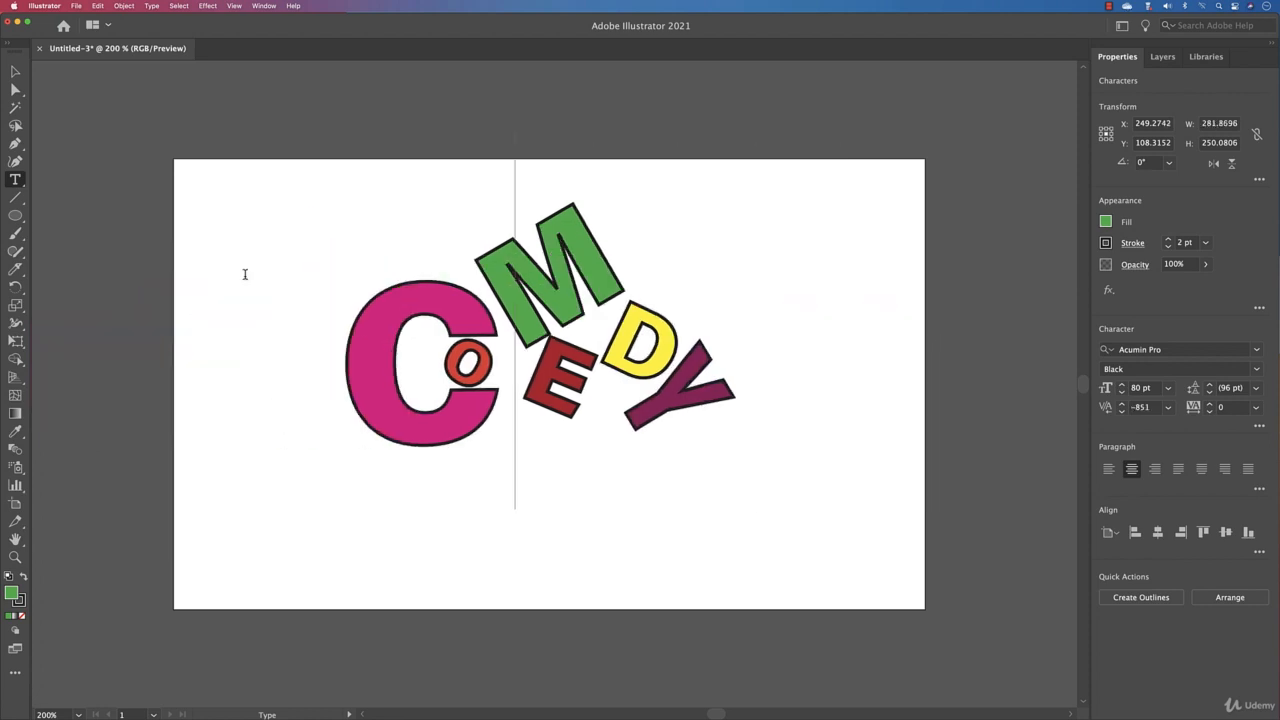
- Try inserting extra letters after the small letter O, delete them, and leave text editing
key(Left)
text(SDSD)
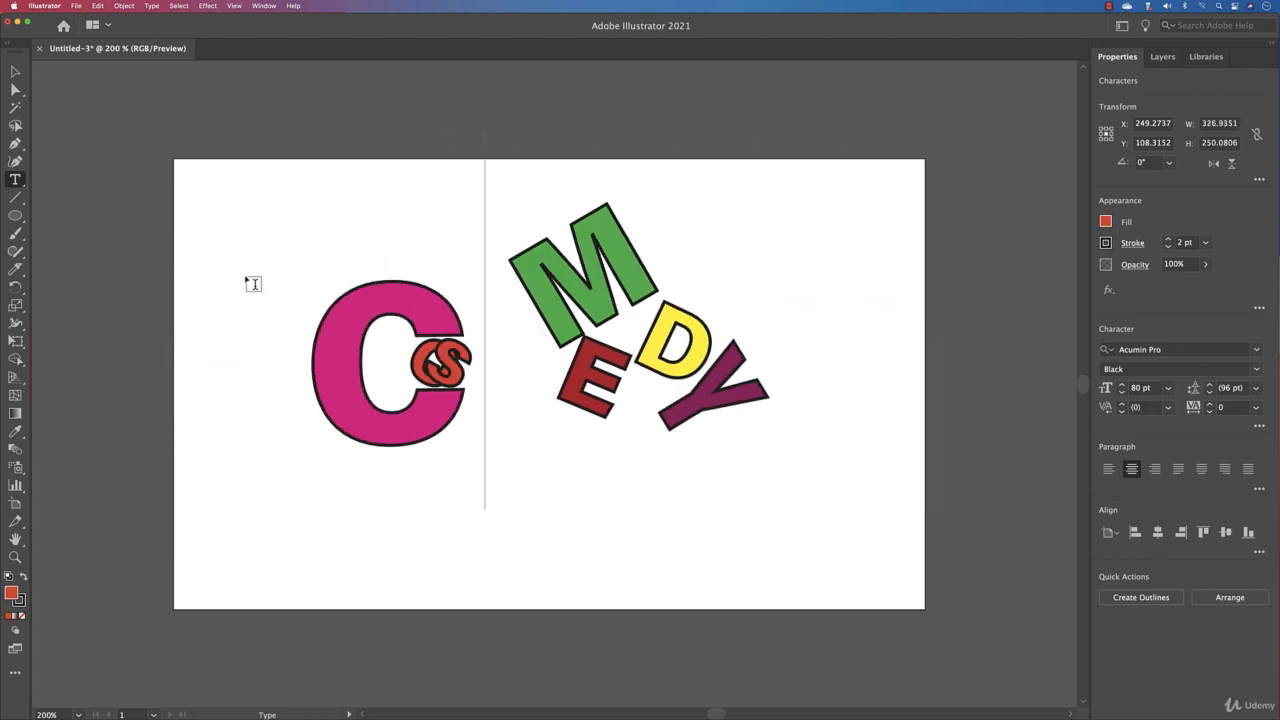
key(BackSpace)
key(BackSpace)
key(BackSpace)
key(BackSpace)
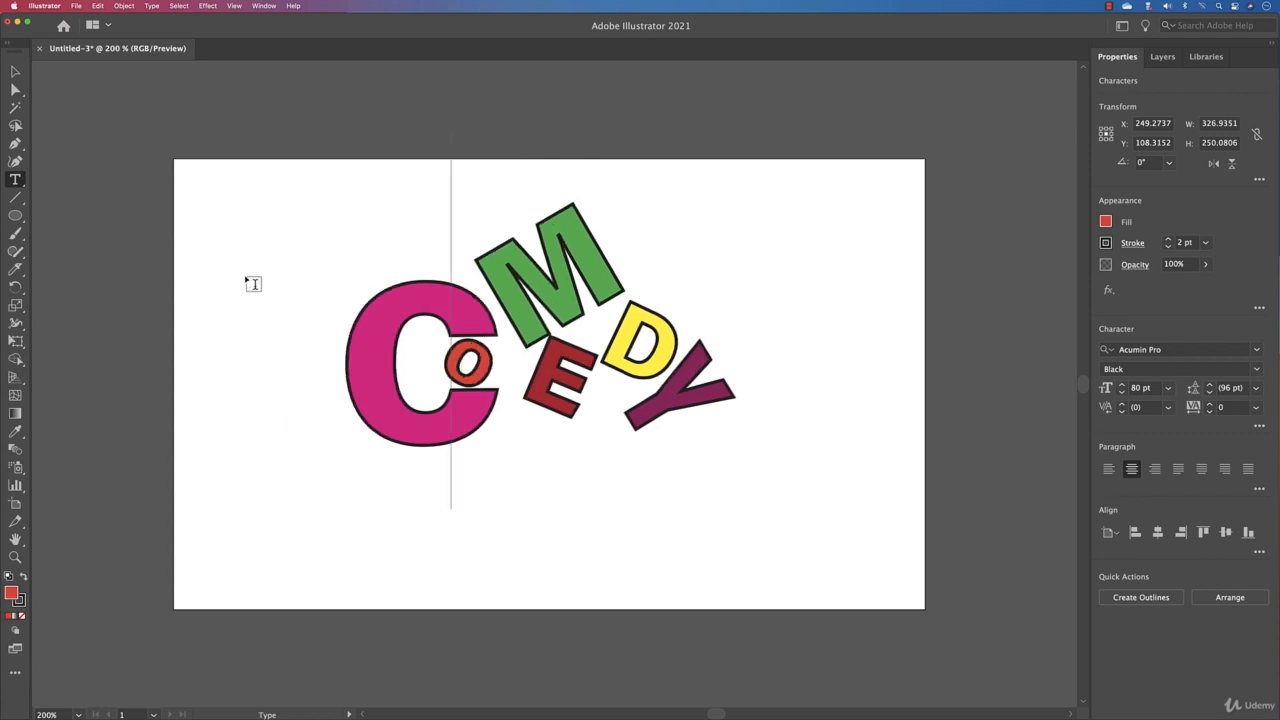
scroll(254, 284, left, 1)
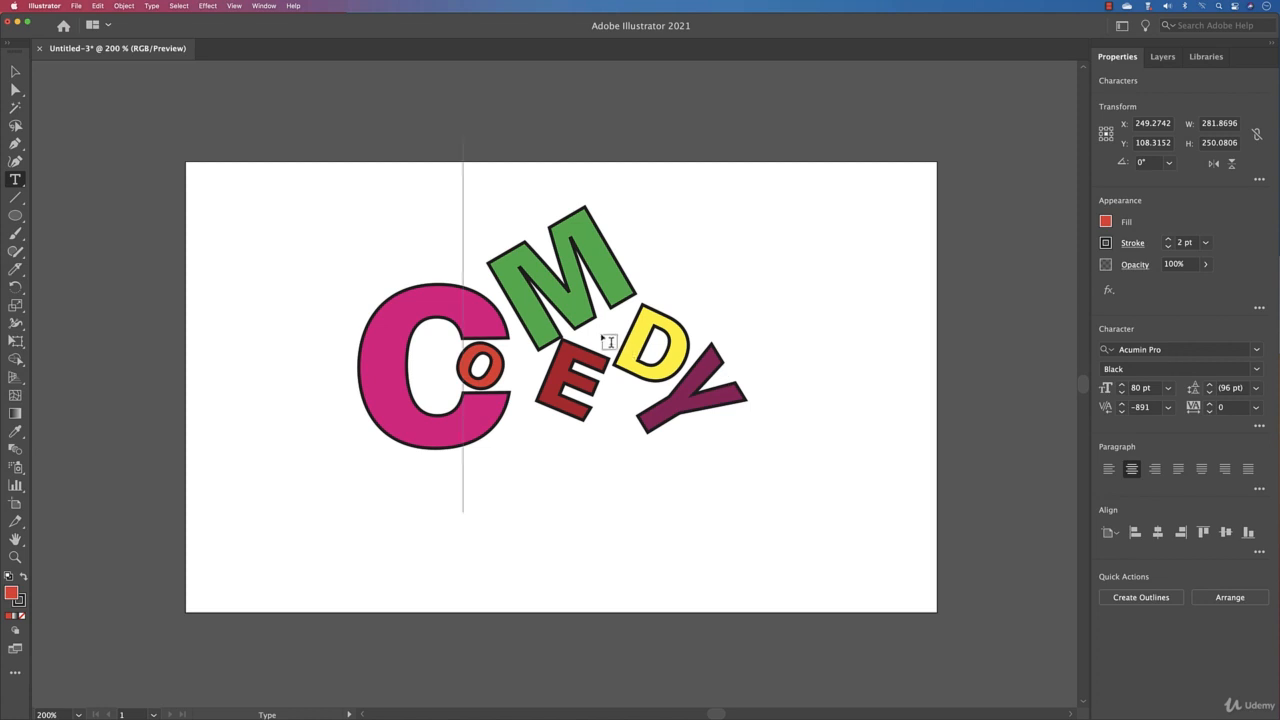
key(Escape)
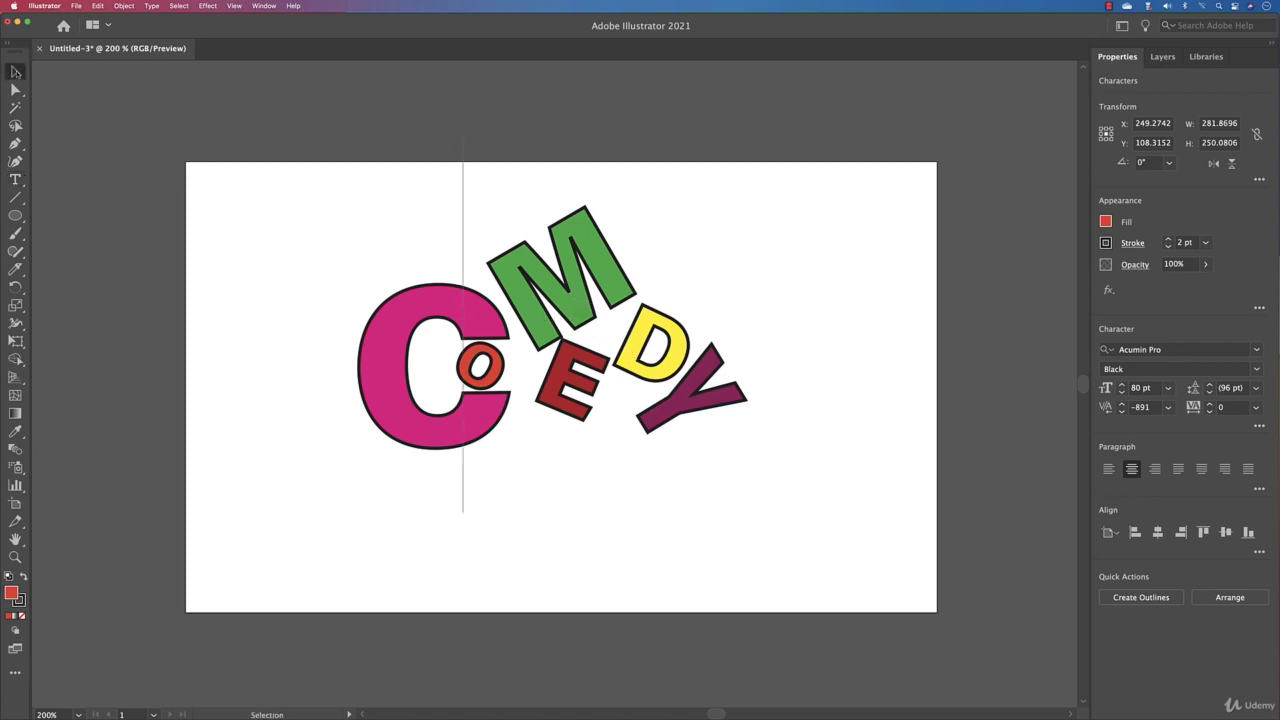
- Change the font of the whole COMEDY text to Source Serif Variable
click(820, 291)
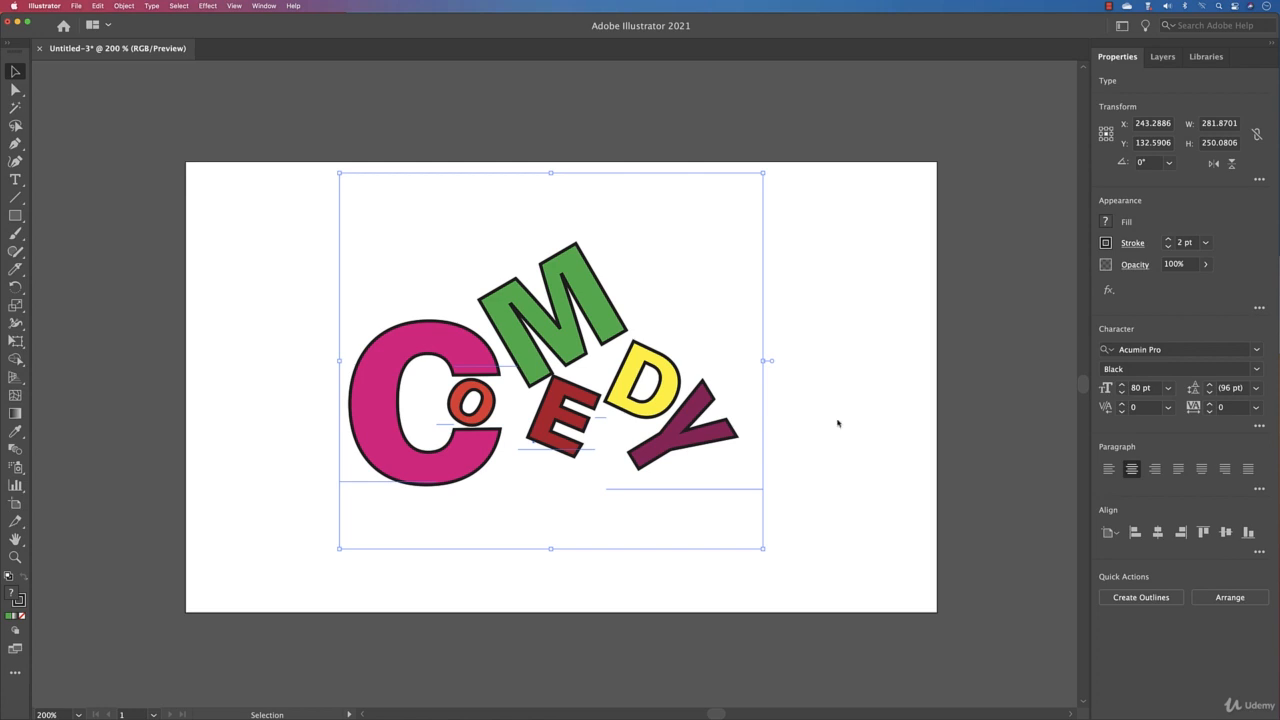
click(1256, 349)
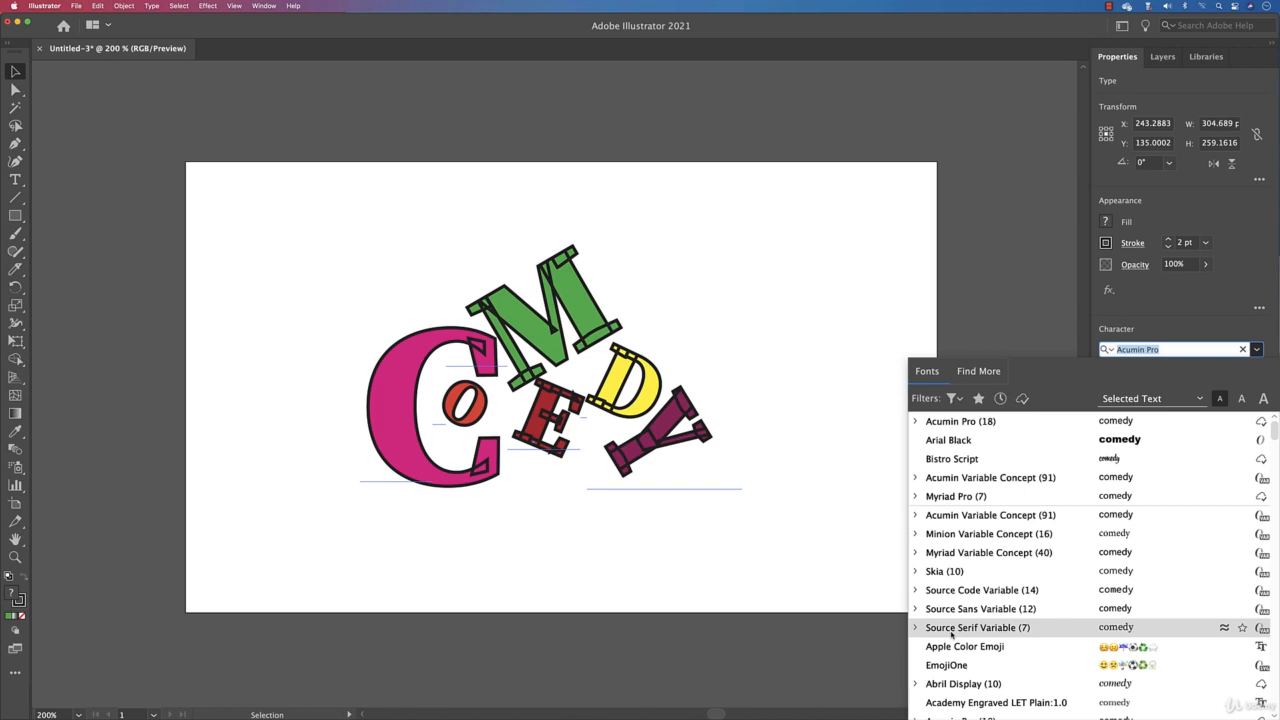
click(951, 627)
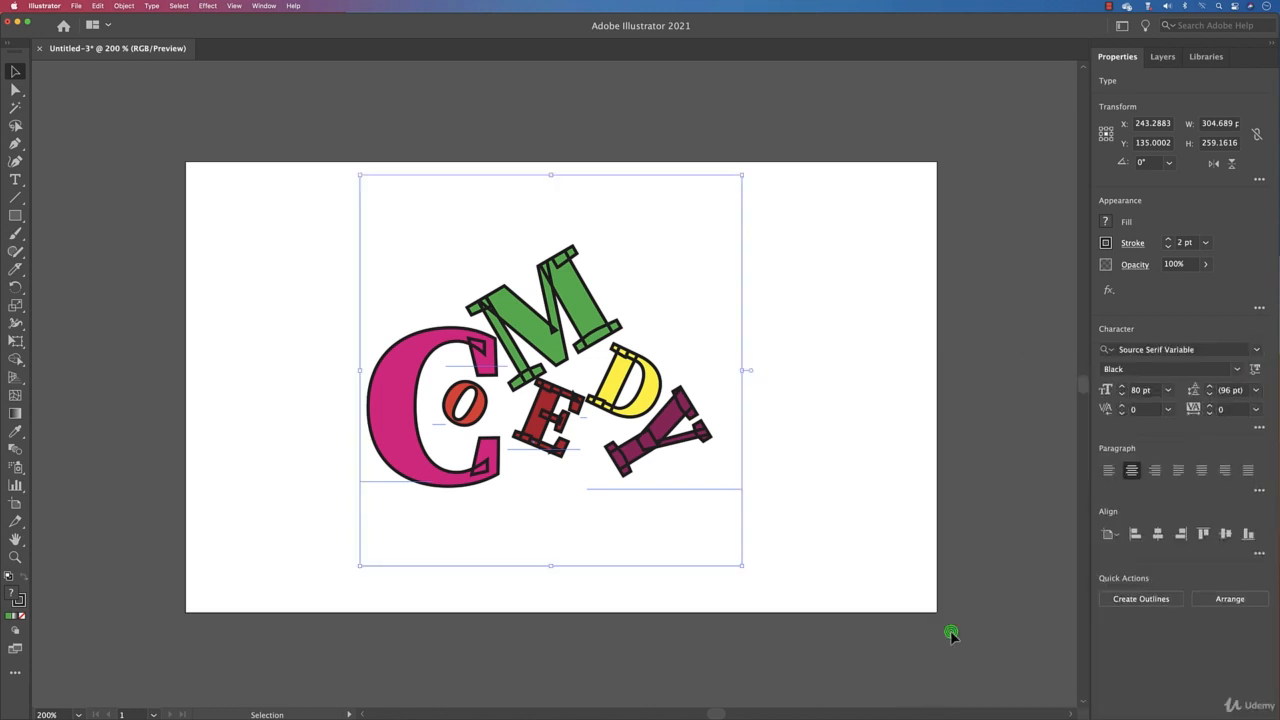
- Reduce the stroke of the COMEDY text, compare 0.25 pt with no stroke, and settle on no stroke
click(1169, 246)
click(1169, 246)
click(1169, 246)
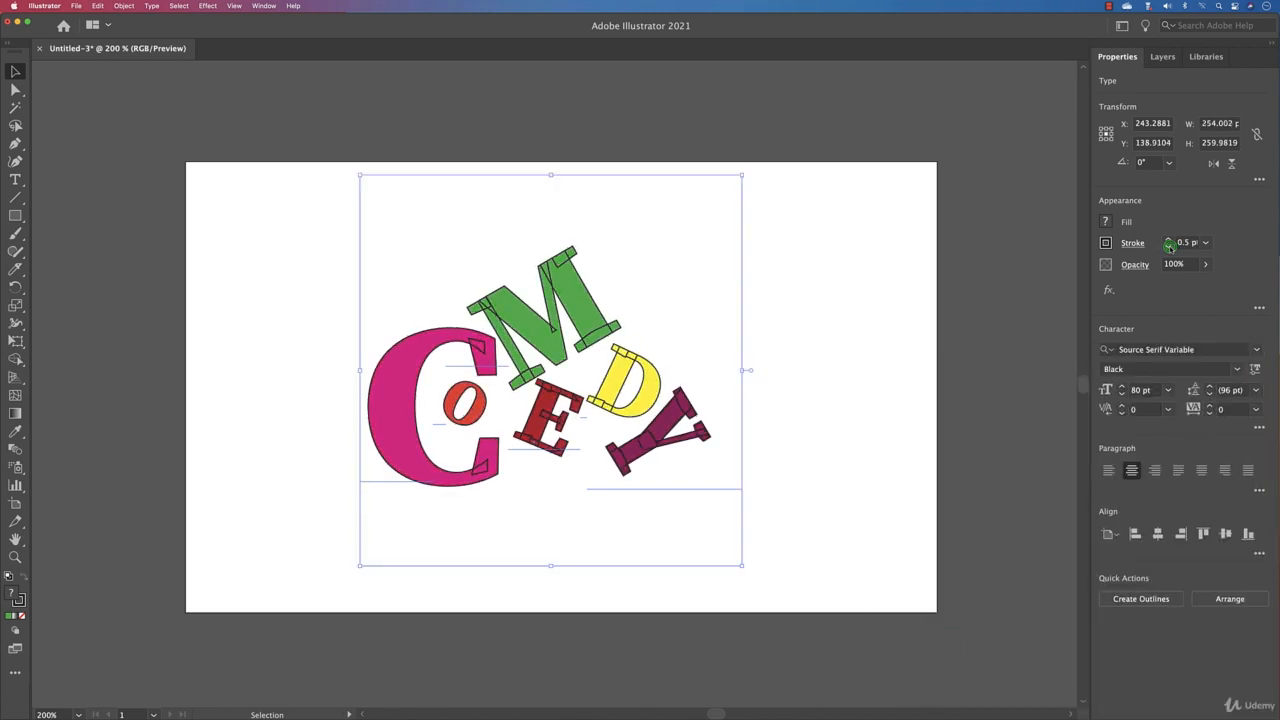
click(1169, 246)
click(1169, 246)
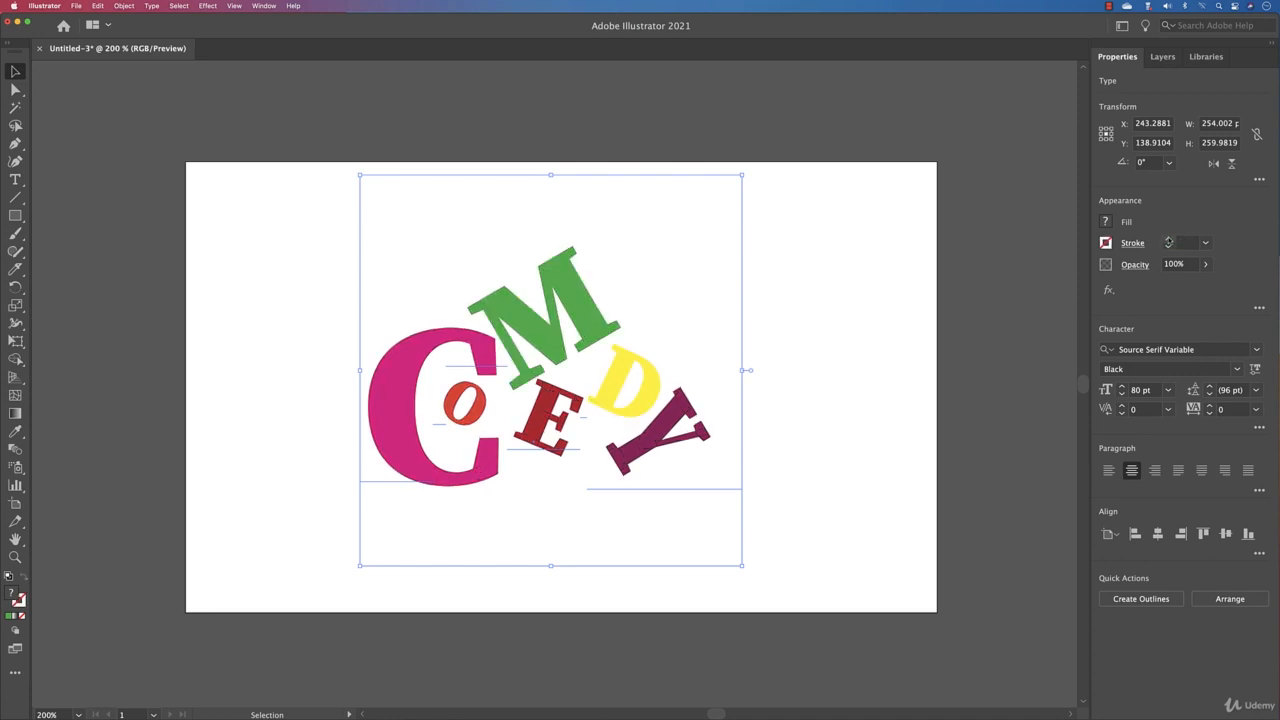
click(1169, 240)
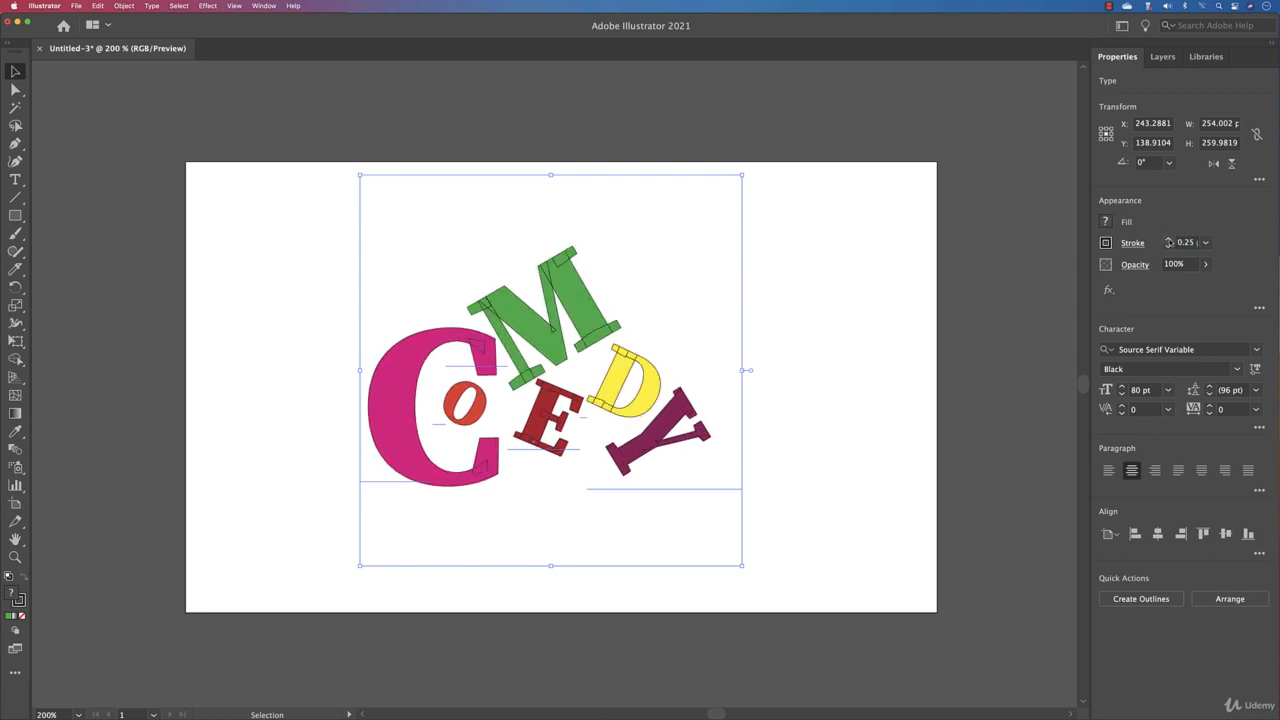
click(1169, 246)
click(901, 296)
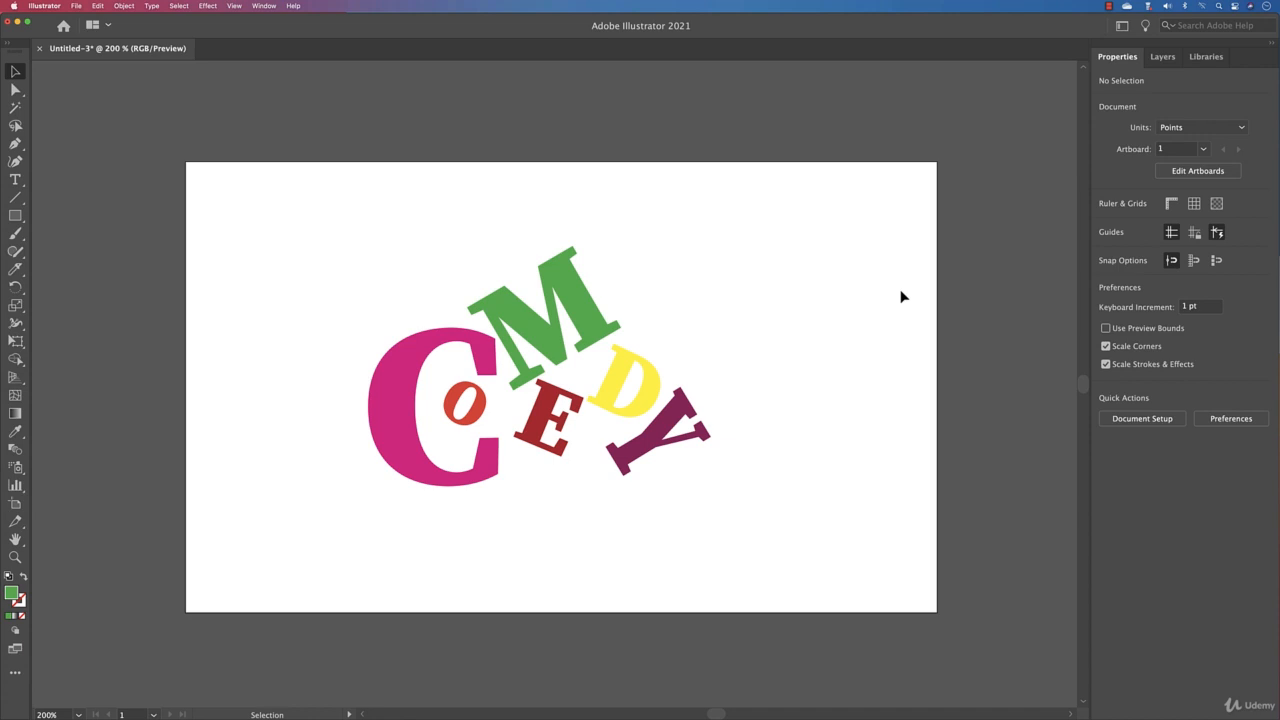